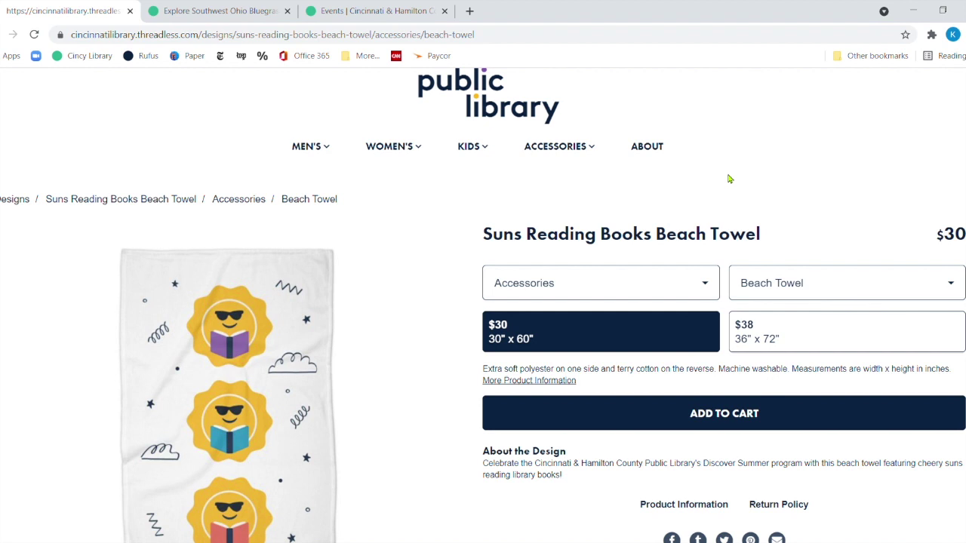
scroll(729, 178, up, 1)
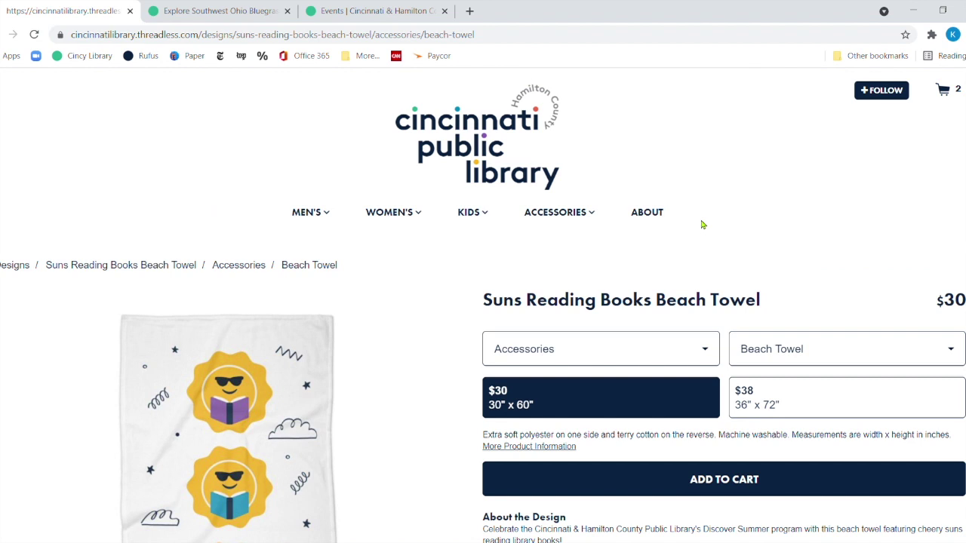
mouse_move(566, 216)
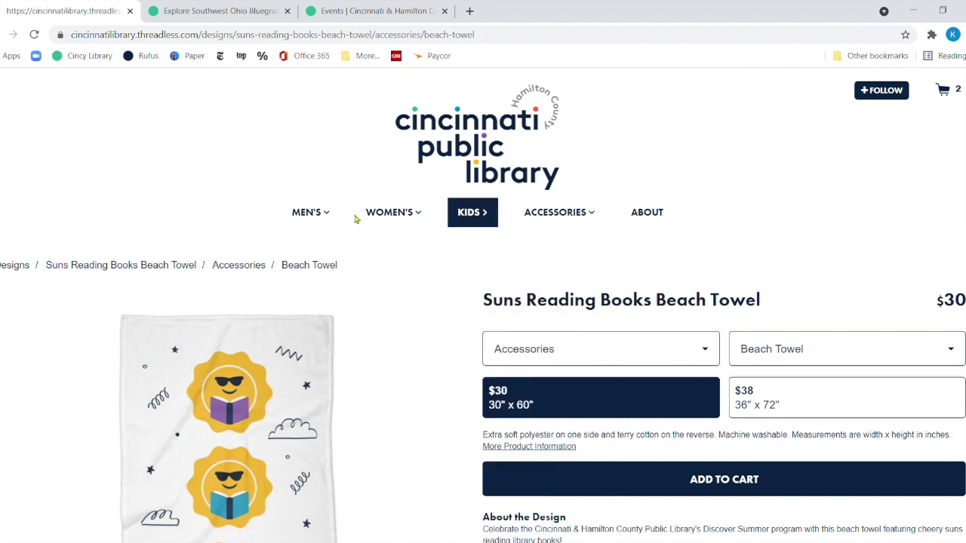
mouse_move(407, 218)
mouse_move(314, 218)
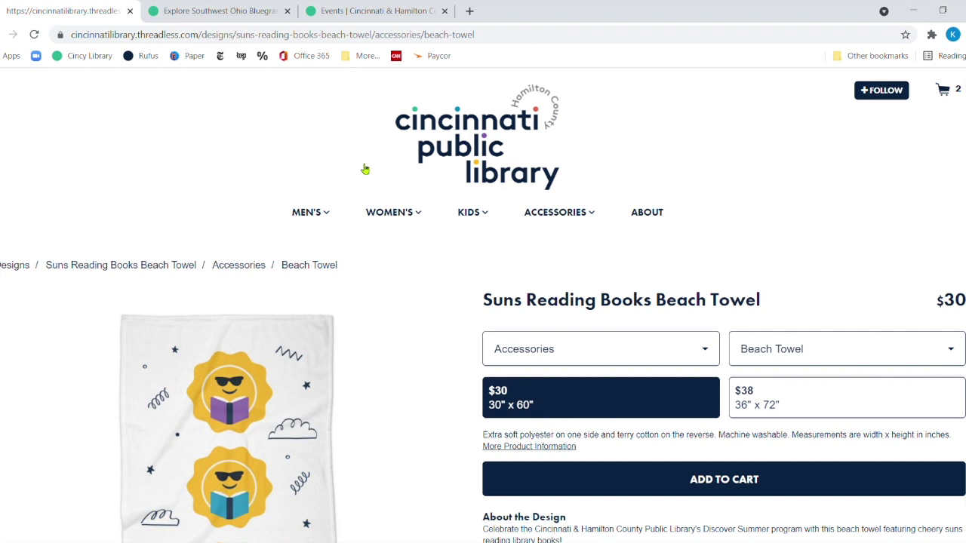
- Go to the Cincinnati library homepage and open the Book Hookup request form
click(84, 57)
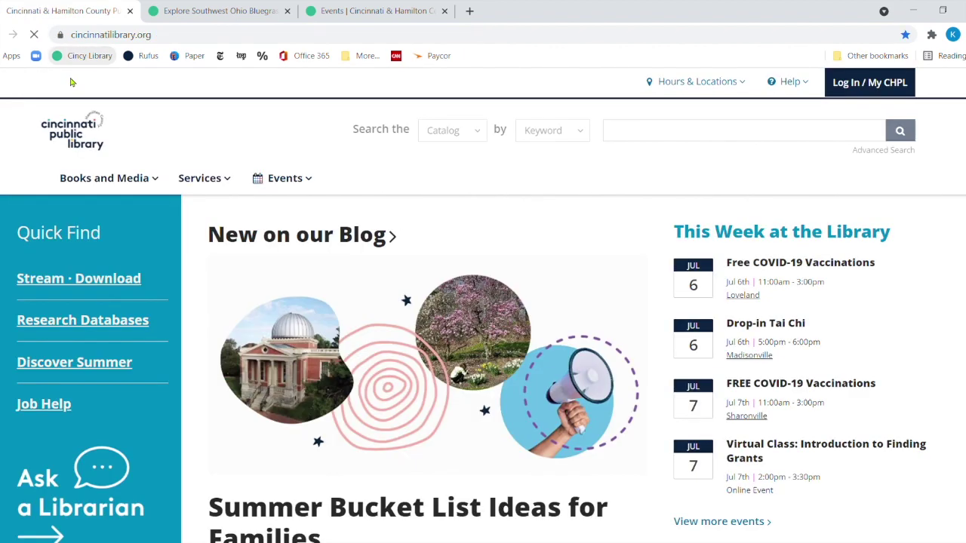
click(120, 177)
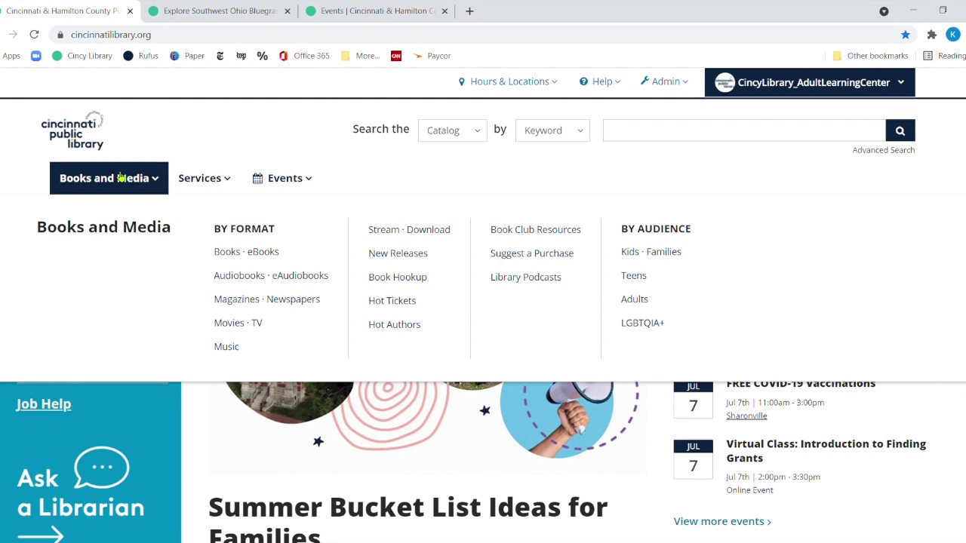
click(407, 278)
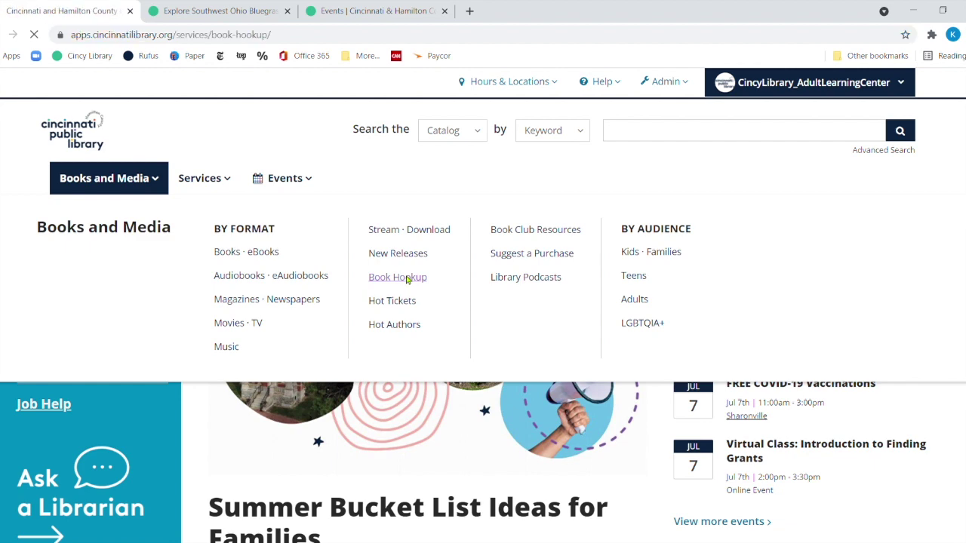
- Examine the Book Hookup form's introduction, contact information fields, pick-up location choices and prior-use question
scroll(25, 256, down, 1)
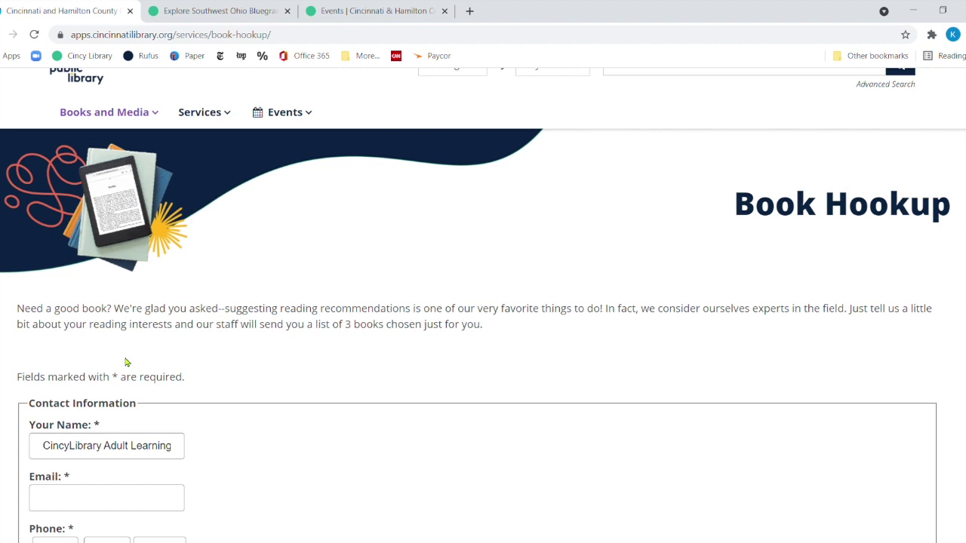
scroll(150, 375, down, 2)
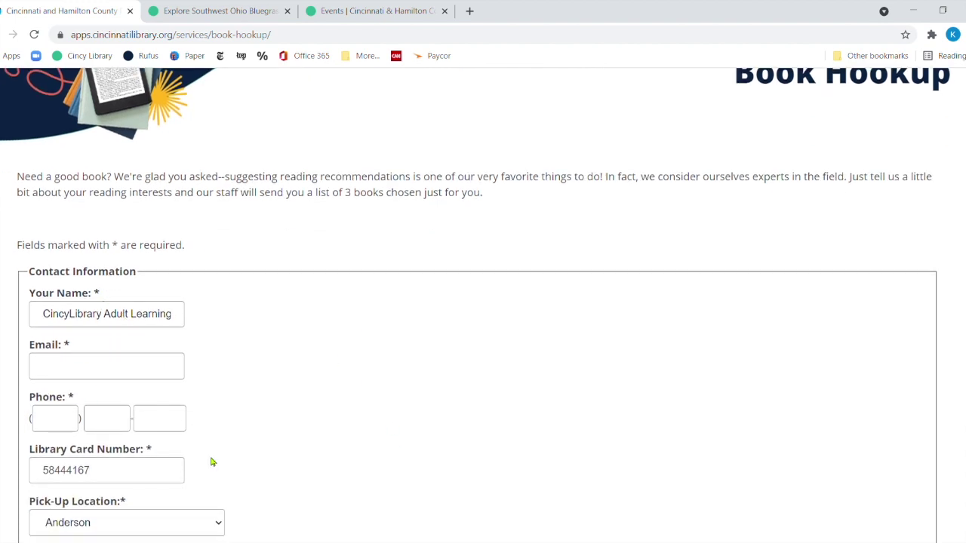
scroll(126, 422, down, 2)
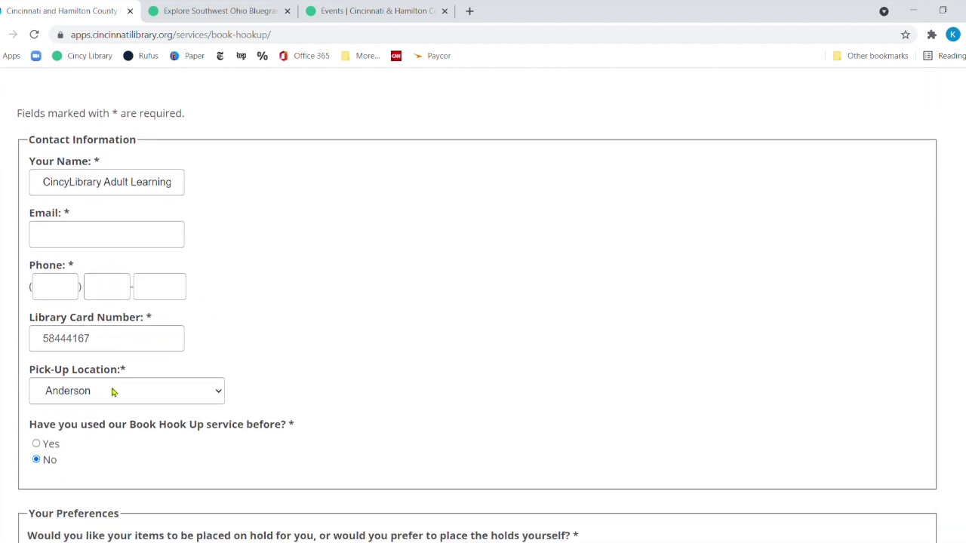
scroll(151, 339, down, 2)
click(214, 265)
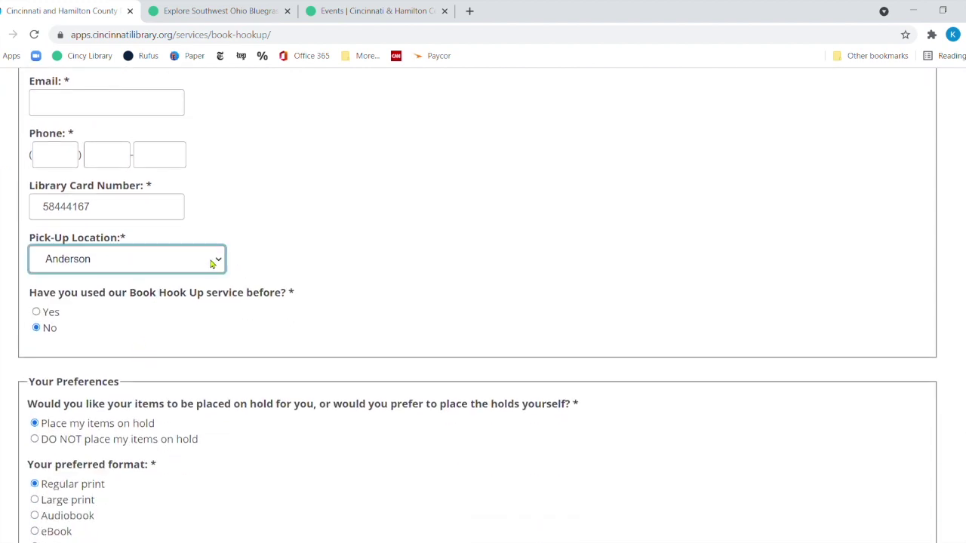
scroll(213, 264, down, 2)
click(217, 130)
click(261, 127)
scroll(261, 129, down, 1)
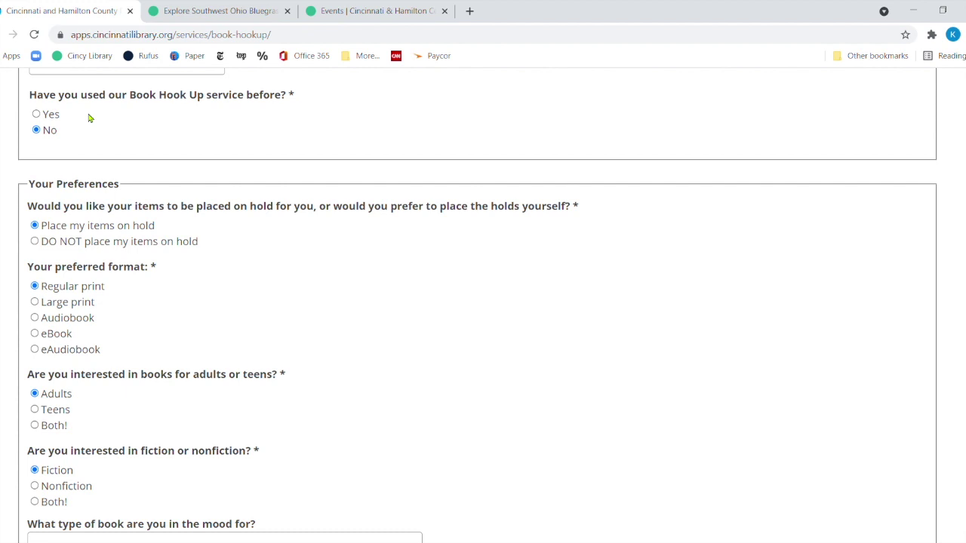
- Review the Book Hookup form's reading preferences, free-text questions, fiction and nonfiction genres, and explicit content options
scroll(214, 144, down, 2)
scroll(203, 141, up, 1)
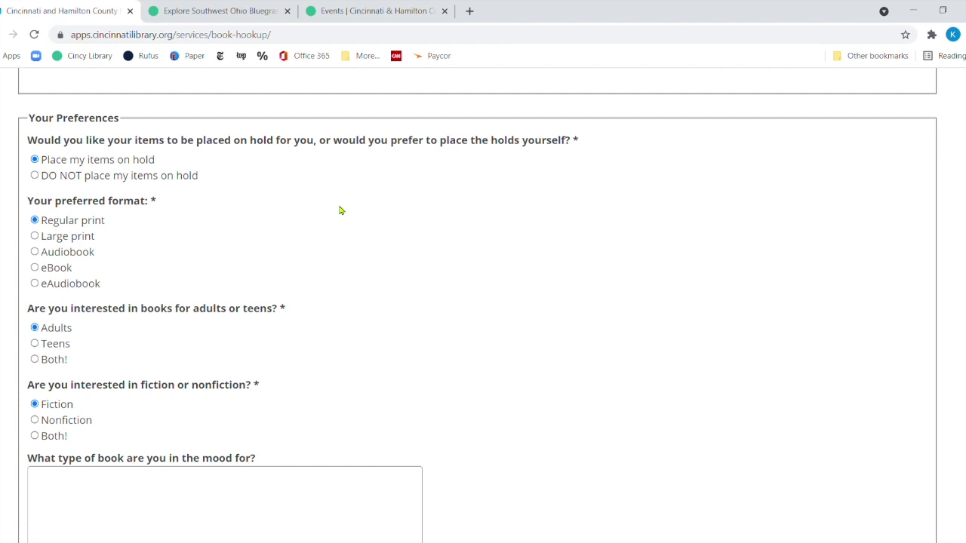
scroll(488, 353, down, 1)
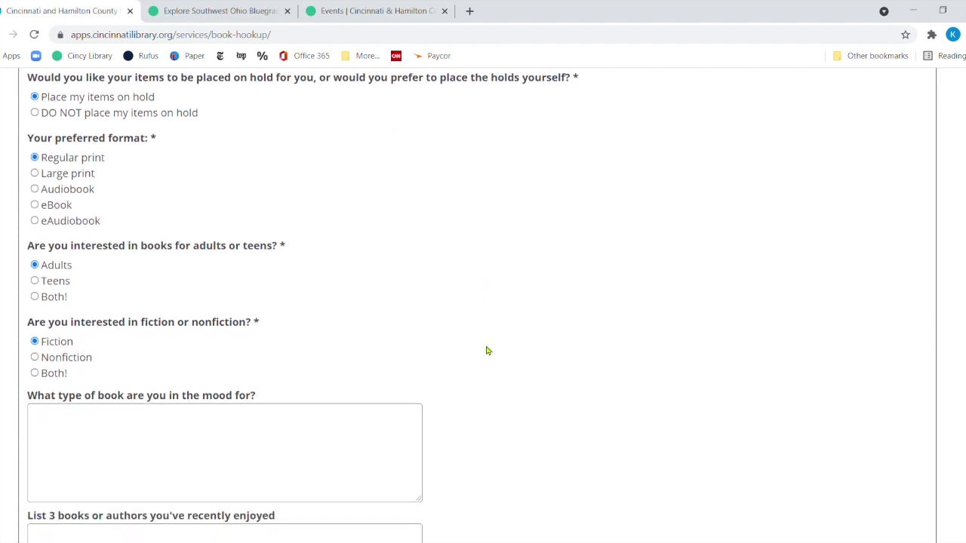
scroll(440, 215, down, 2)
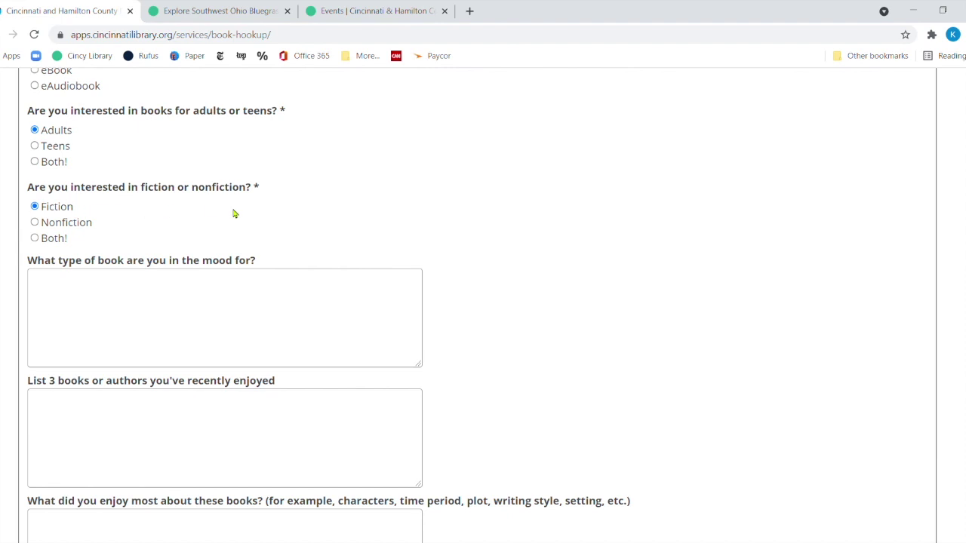
scroll(274, 207, down, 2)
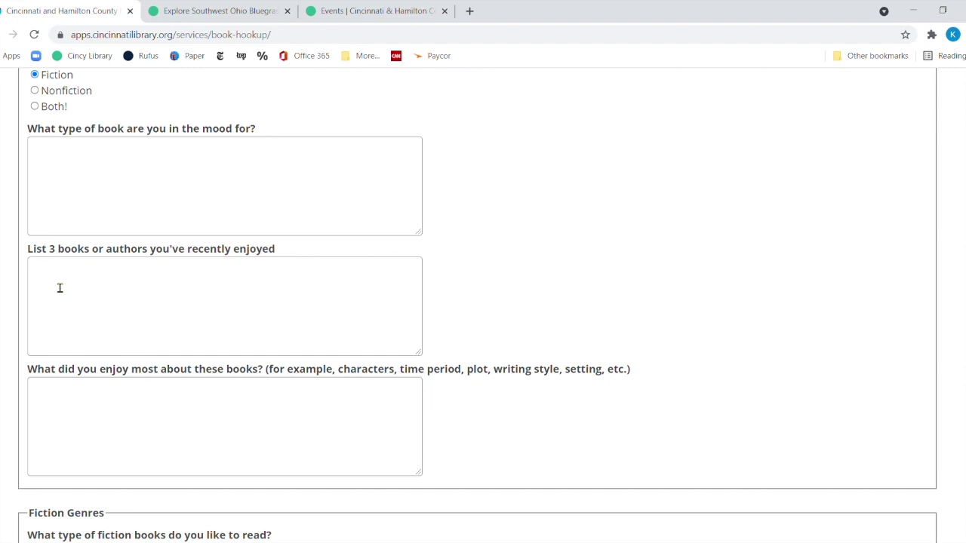
scroll(60, 288, down, 1)
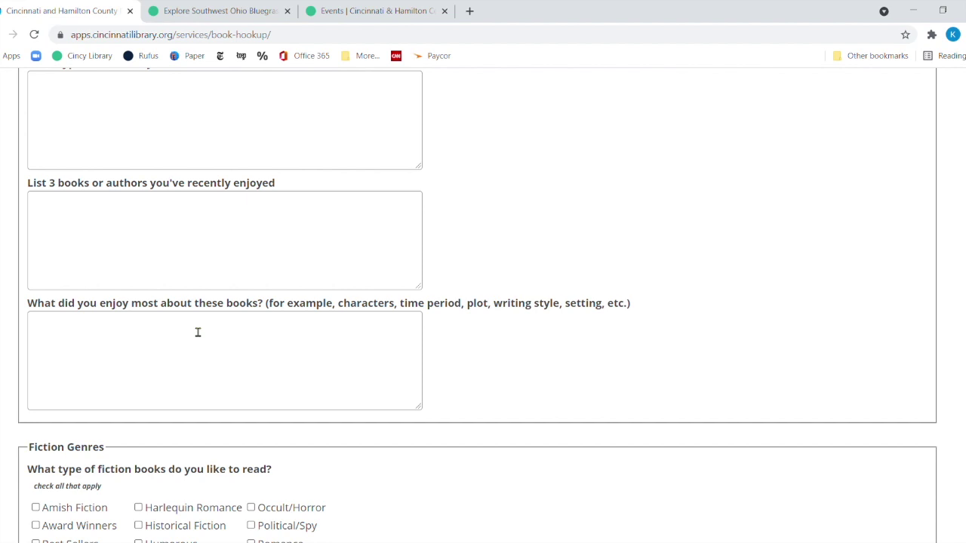
scroll(198, 332, down, 3)
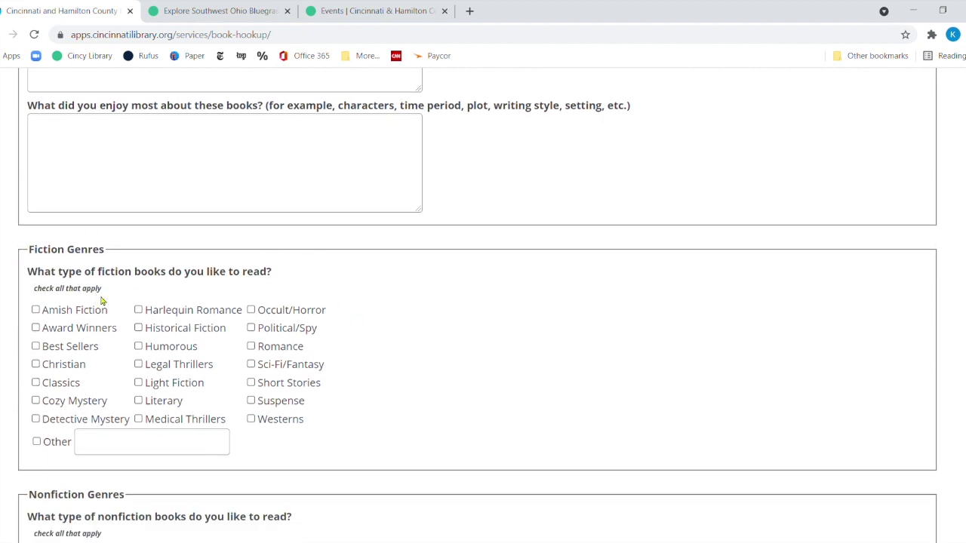
scroll(507, 339, down, 1)
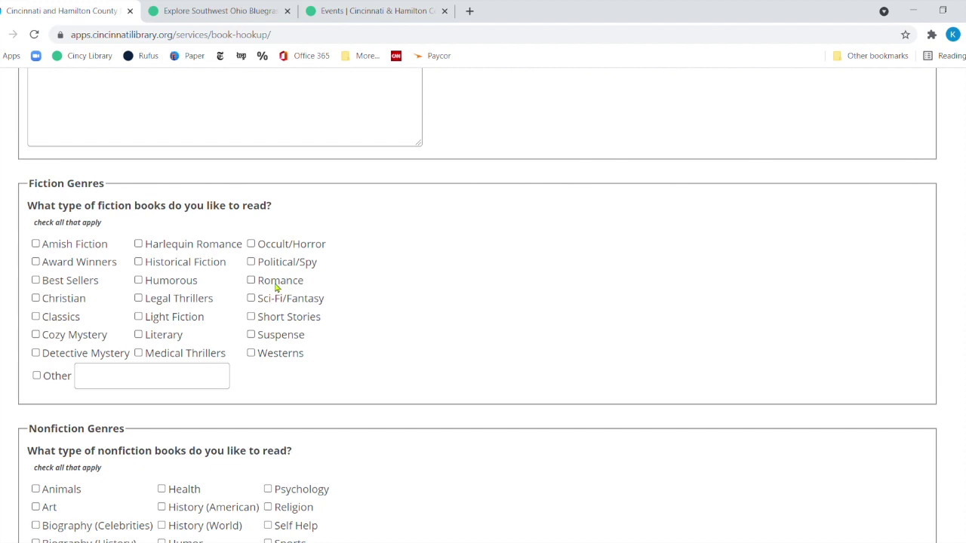
click(35, 335)
scroll(401, 324, down, 2)
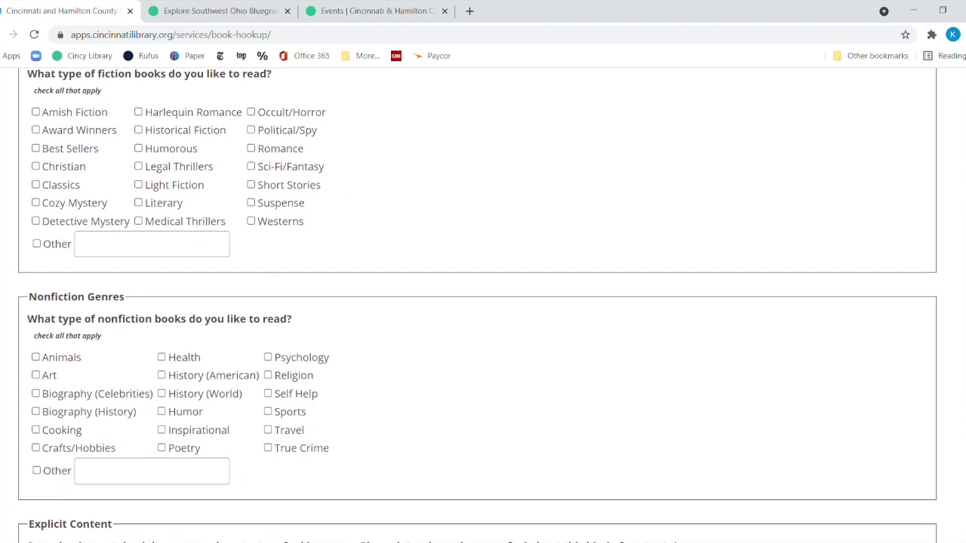
scroll(392, 323, down, 2)
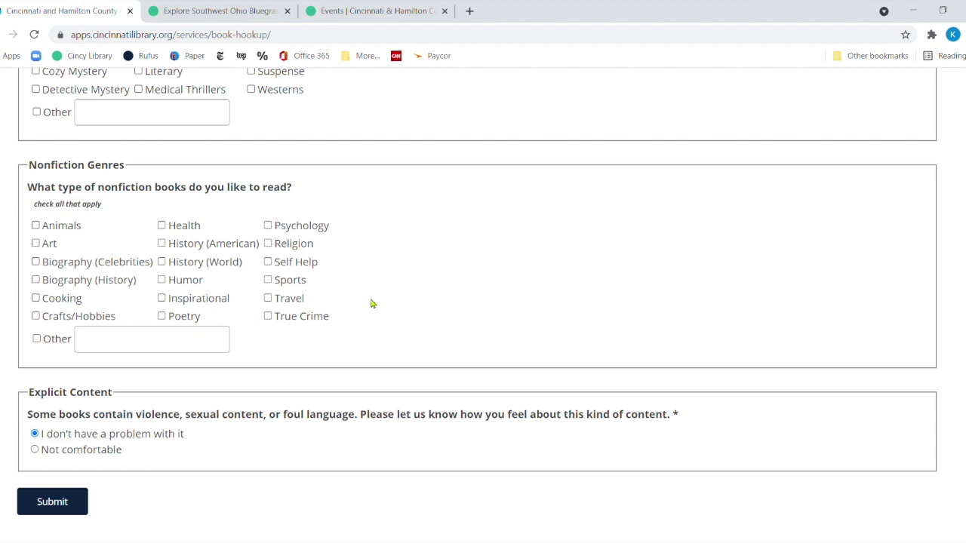
scroll(369, 302, down, 2)
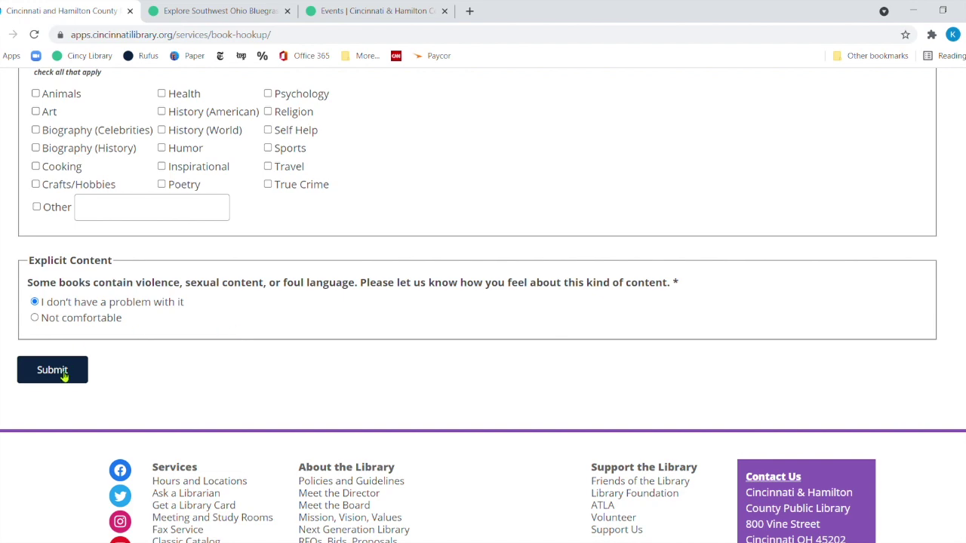
- Leave the Book Hookup form and open the library's Hot Tickets page for forthcoming DVDs
scroll(615, 174, up, 15)
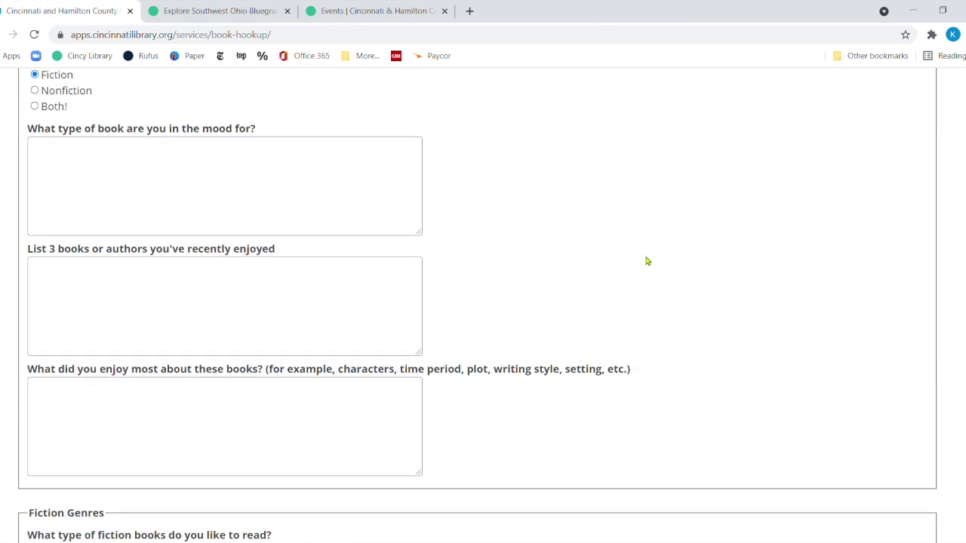
scroll(638, 246, up, 9)
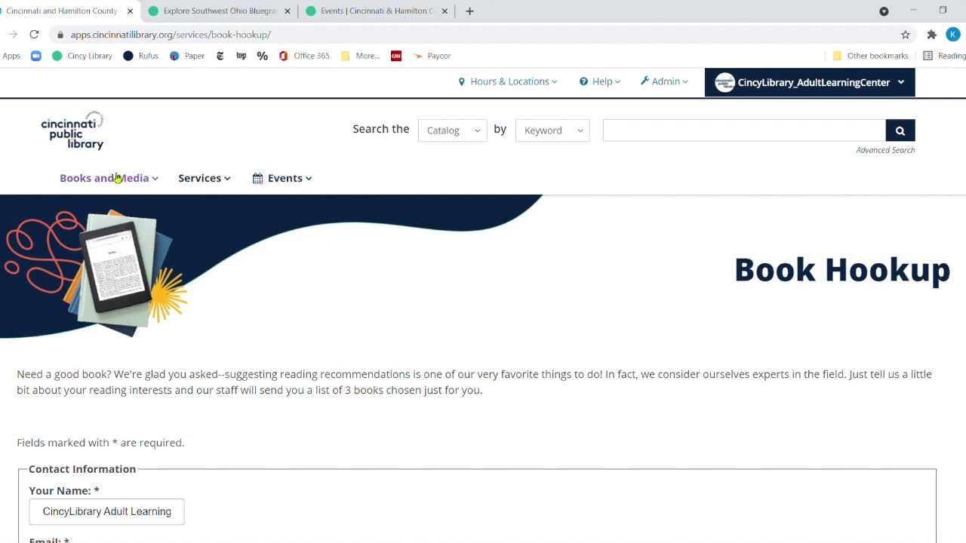
mouse_move(117, 177)
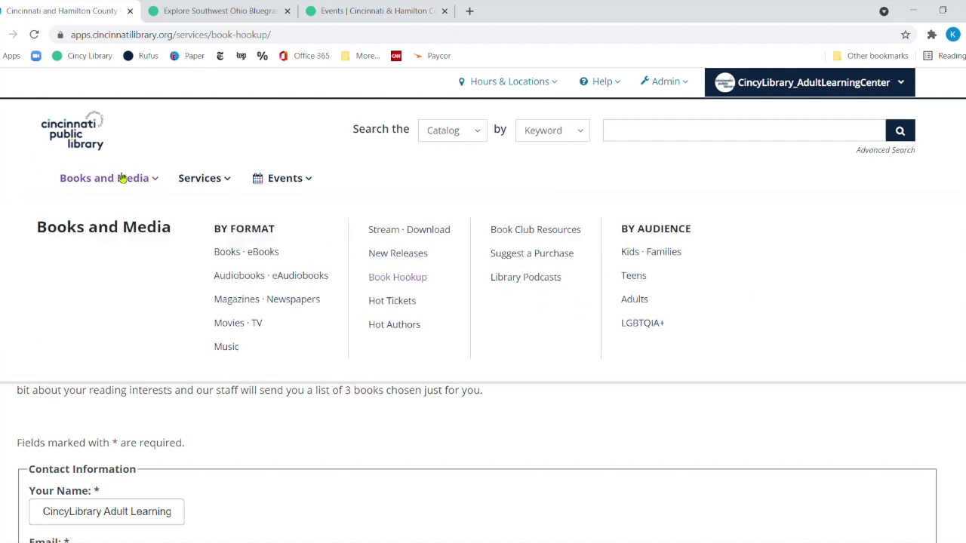
click(408, 303)
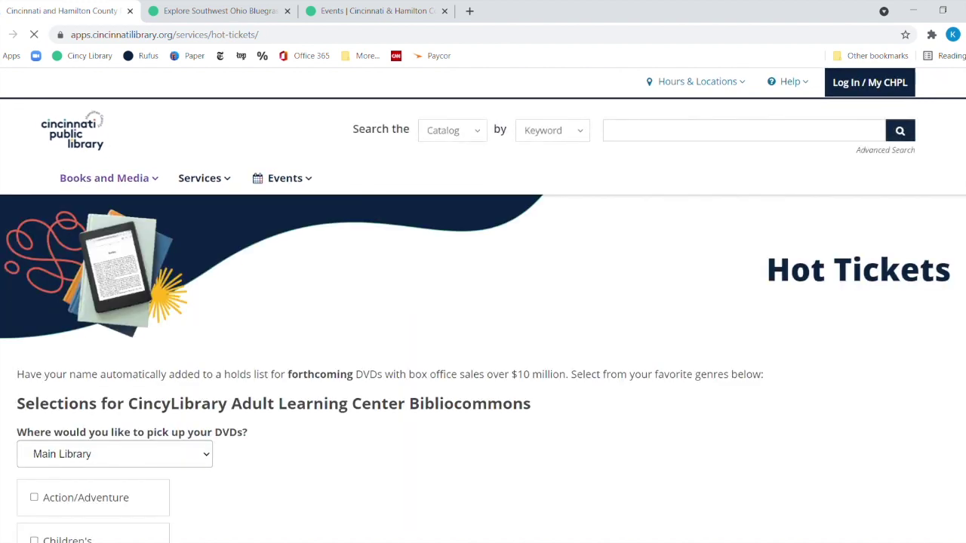
- Examine the Hot Tickets page's description, DVD pick-up location choices and movie genre options
scroll(405, 302, down, 1)
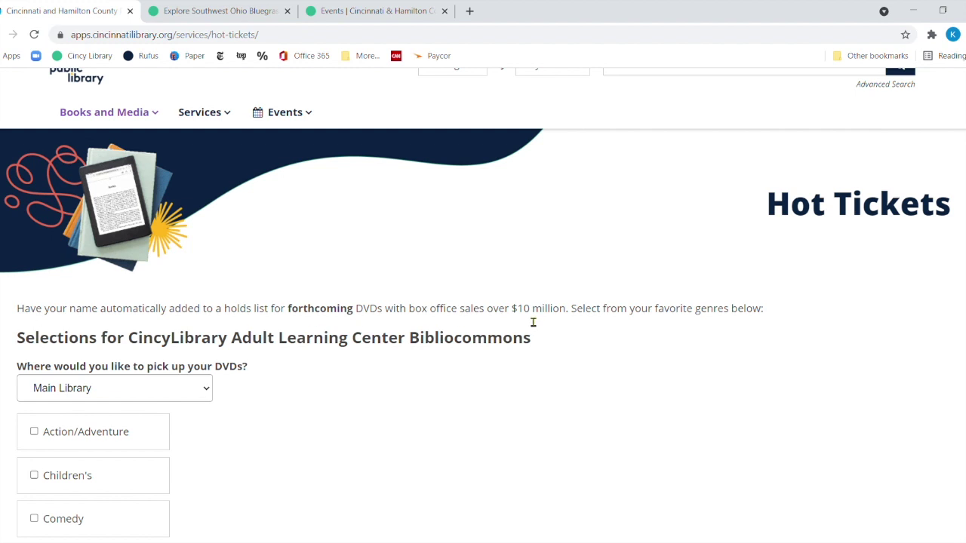
scroll(651, 325, down, 2)
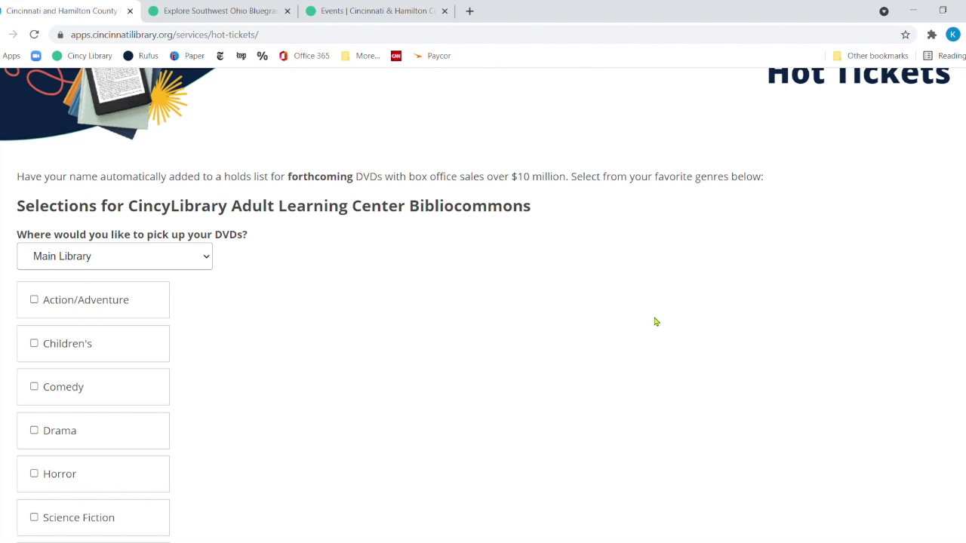
click(204, 260)
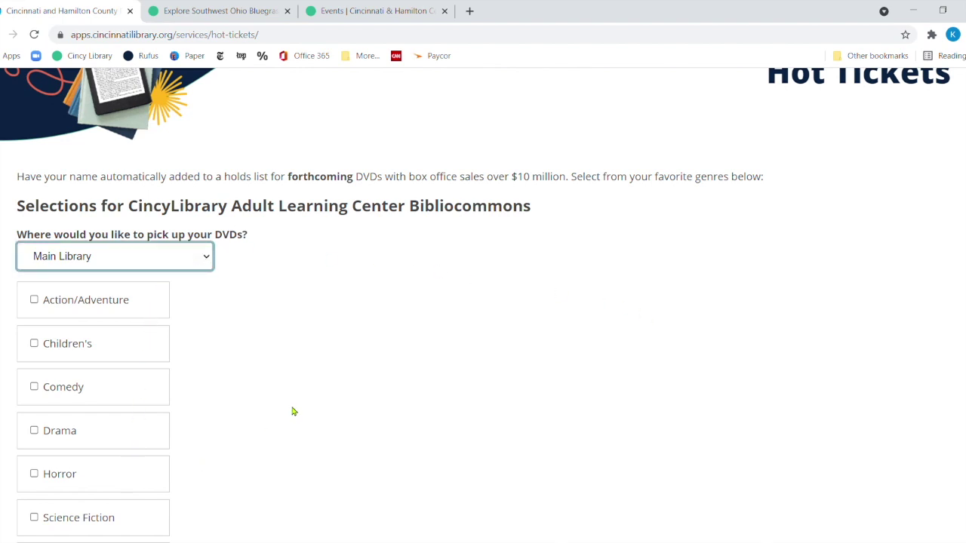
click(295, 233)
scroll(287, 232, down, 2)
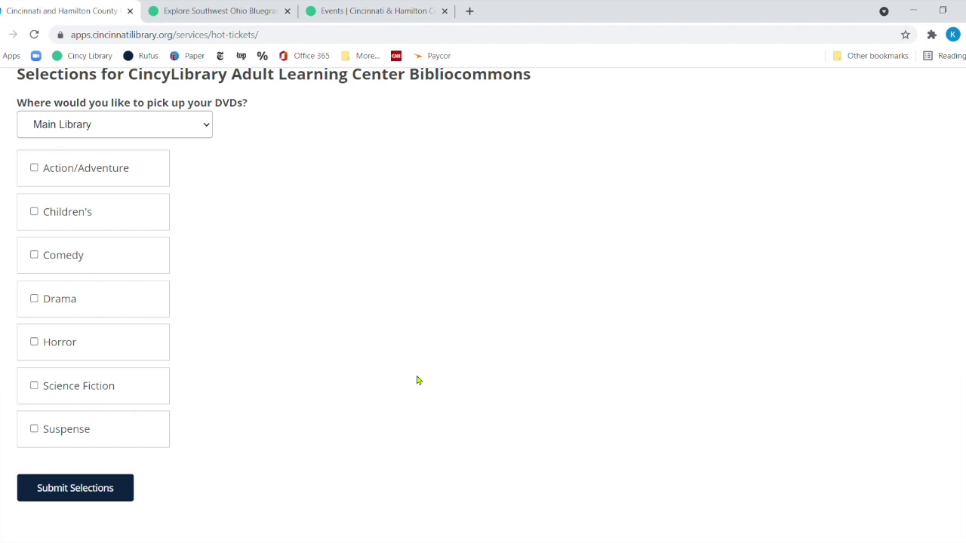
scroll(436, 385, up, 2)
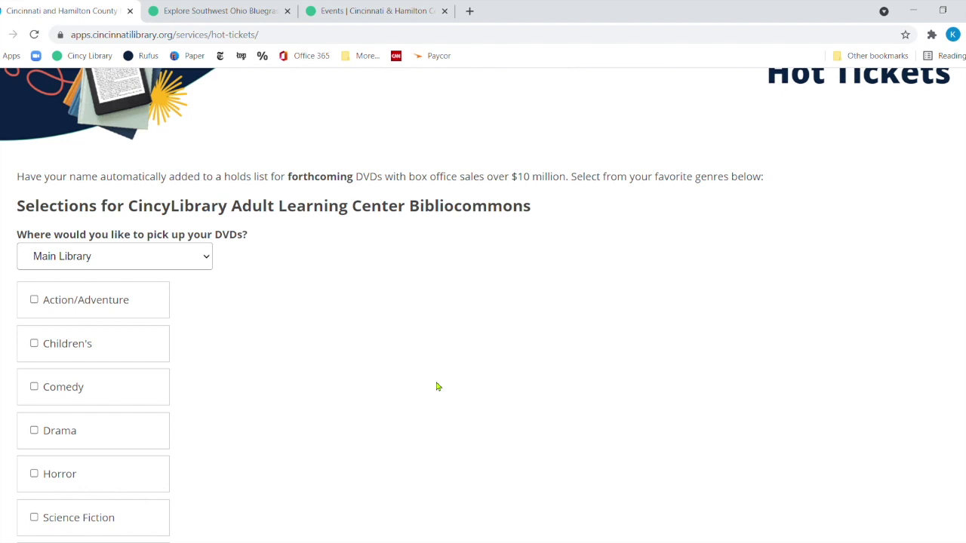
- Open the library's Hot Authors page from the Books and Media services
scroll(436, 387, up, 2)
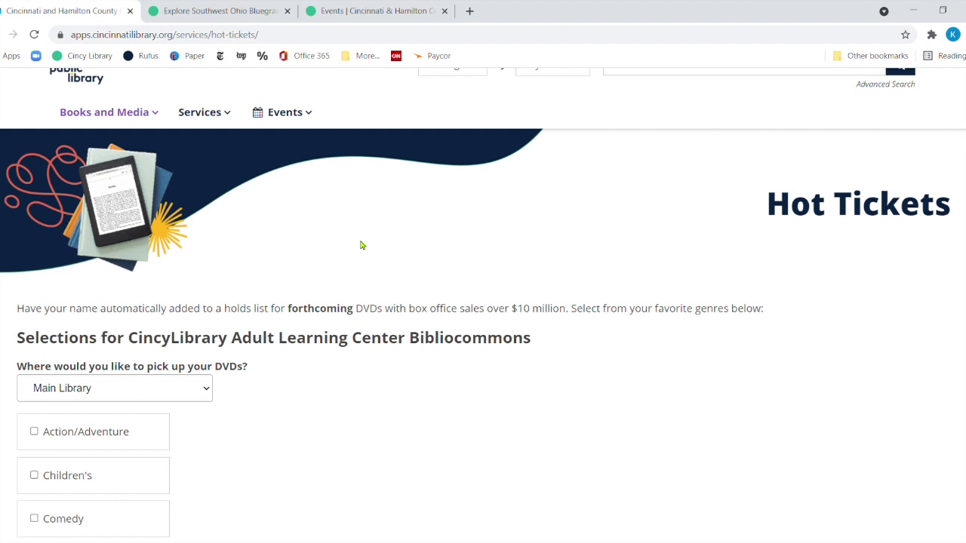
click(127, 113)
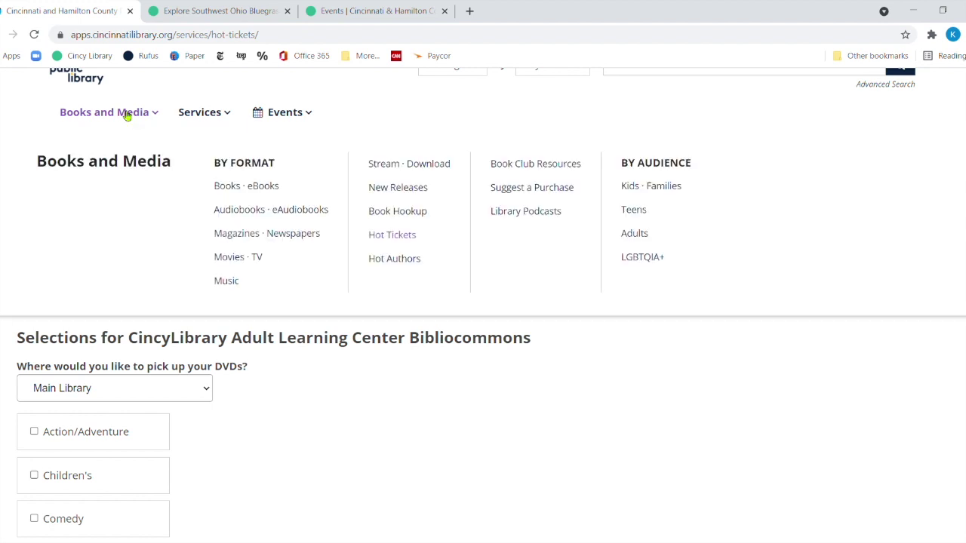
click(388, 264)
- Examine the Hot Authors page's description, format key and full list of authors with their available formats
scroll(657, 438, down, 1)
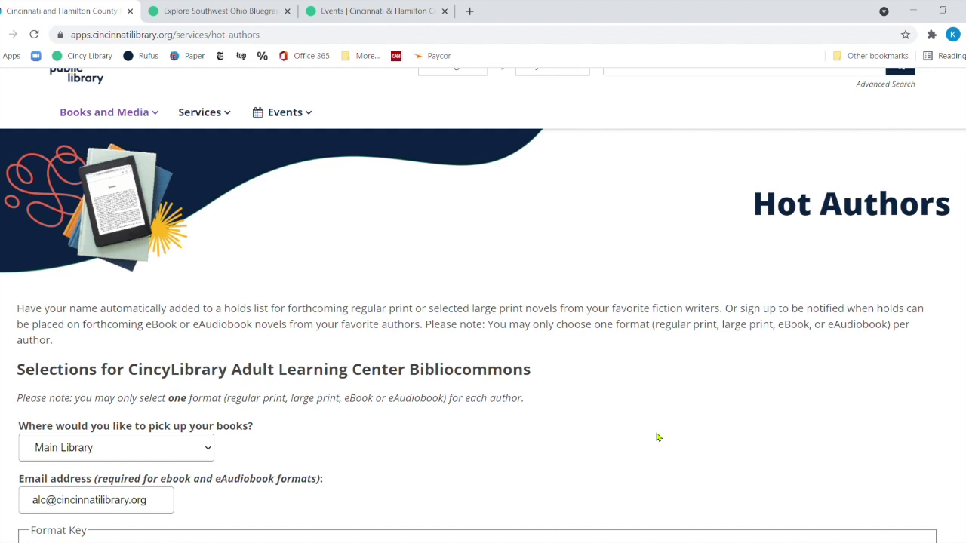
scroll(657, 436, down, 3)
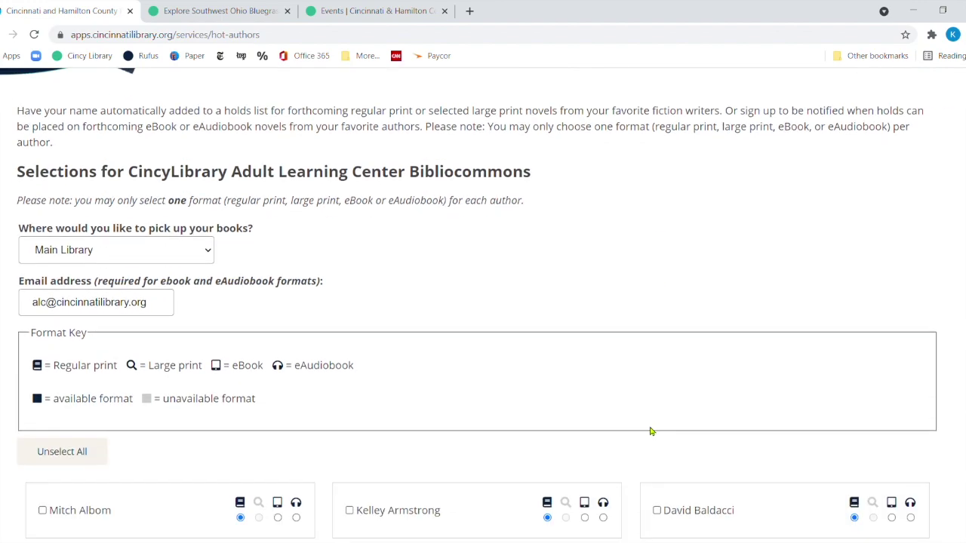
scroll(649, 416, down, 3)
scroll(651, 417, down, 11)
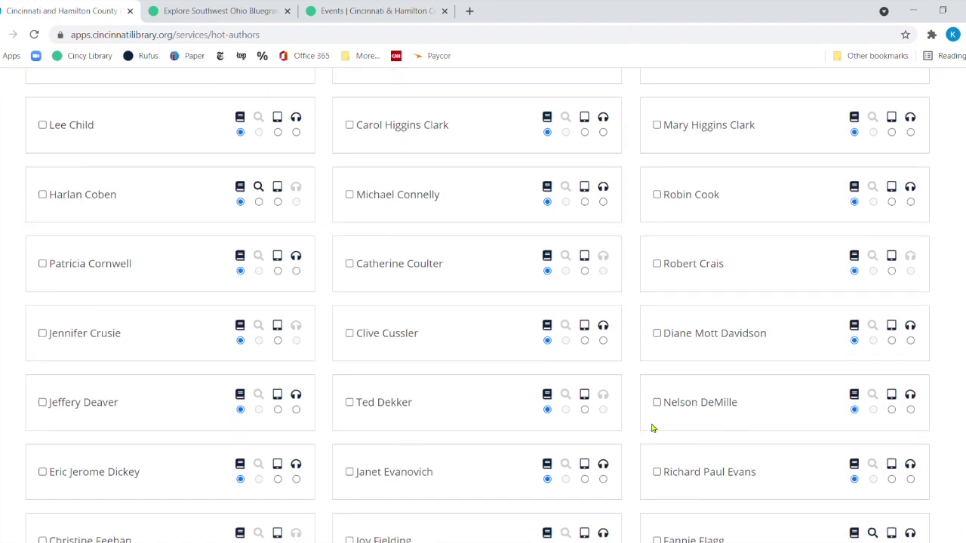
scroll(653, 428, down, 11)
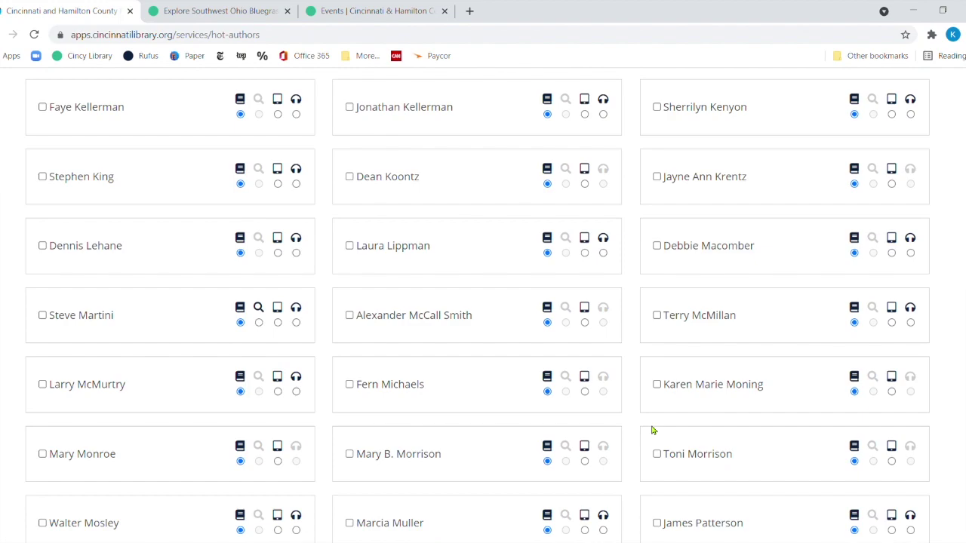
scroll(653, 430, down, 7)
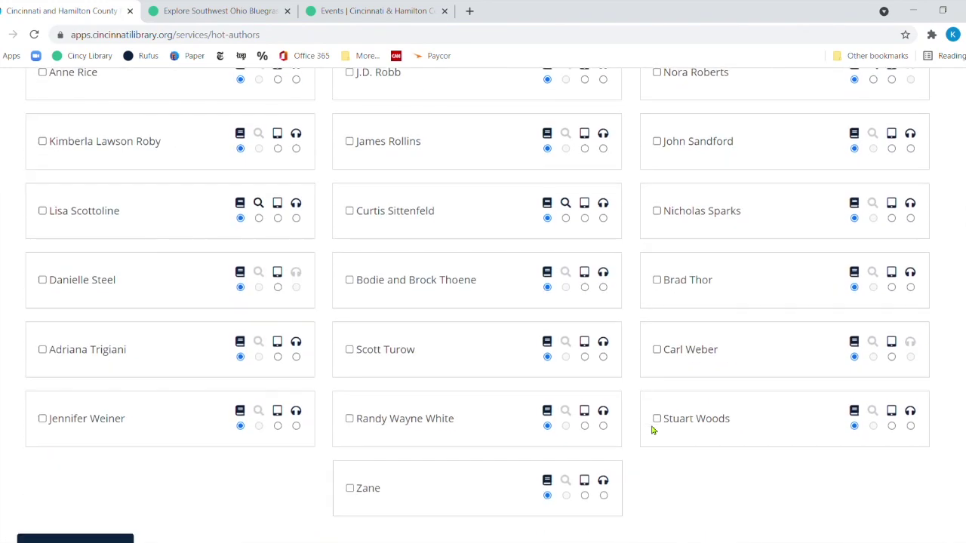
scroll(653, 430, up, 20)
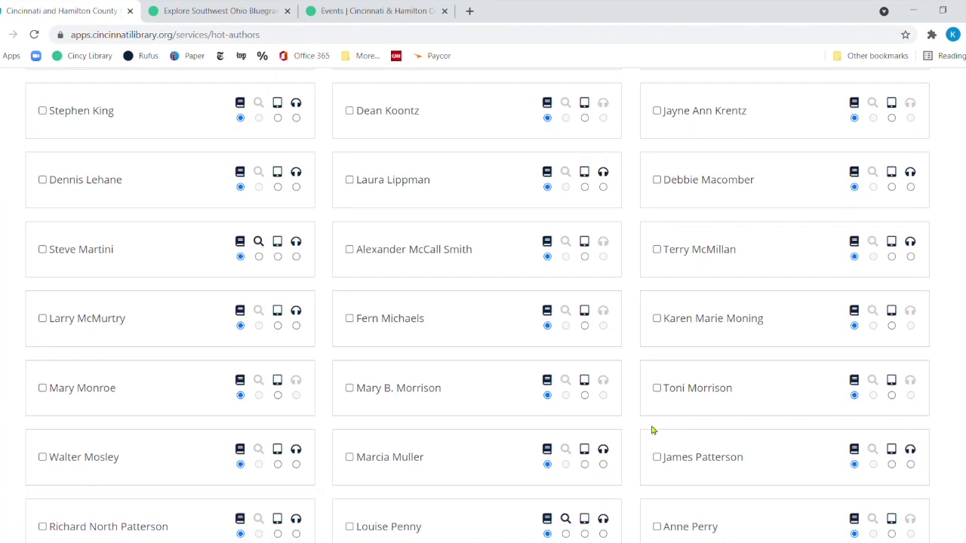
scroll(653, 428, up, 13)
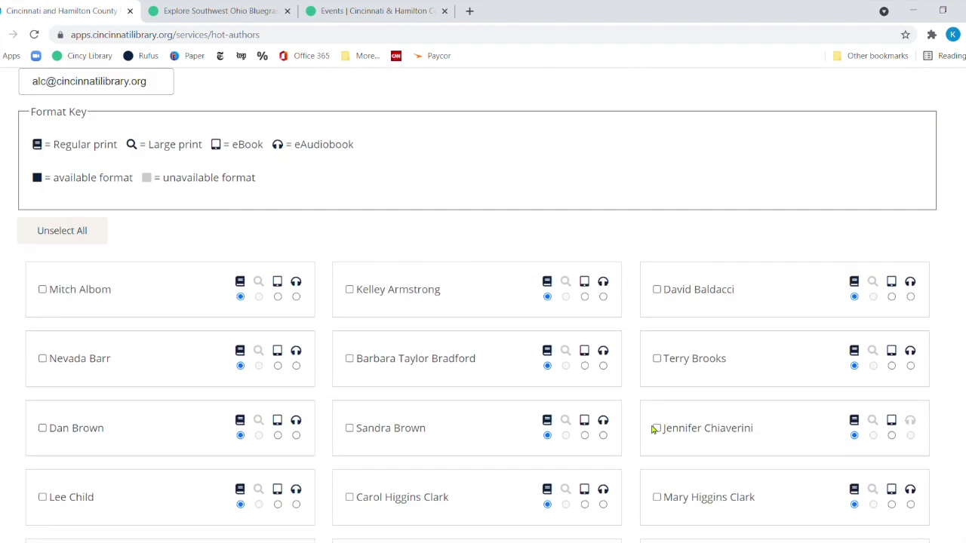
scroll(622, 381, up, 2)
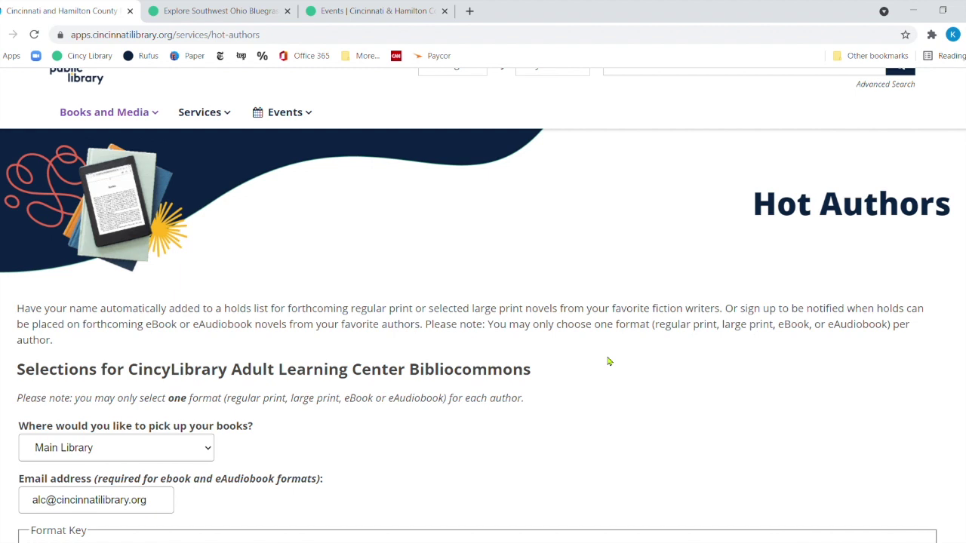
scroll(585, 341, down, 2)
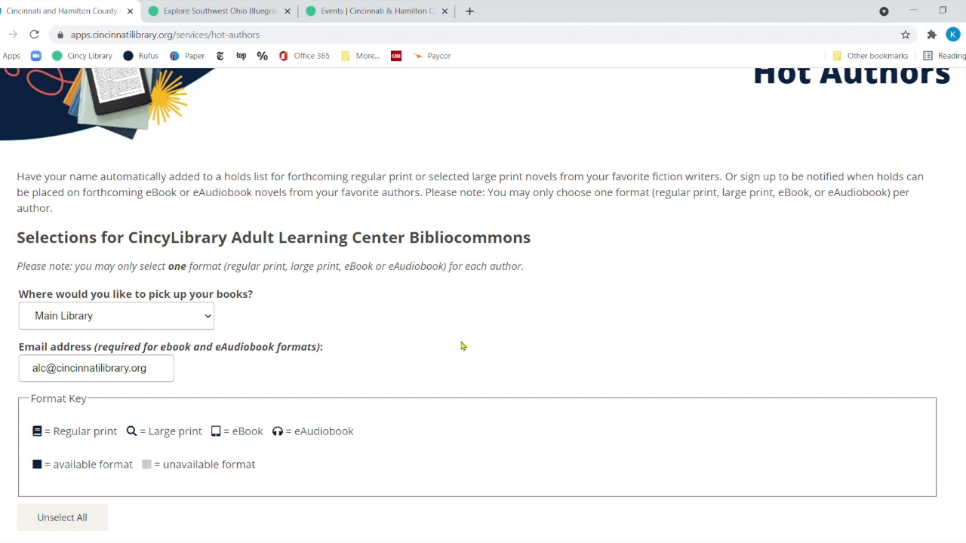
- Review the book pick-up location choices, email address field and format key on the Hot Authors form
click(202, 315)
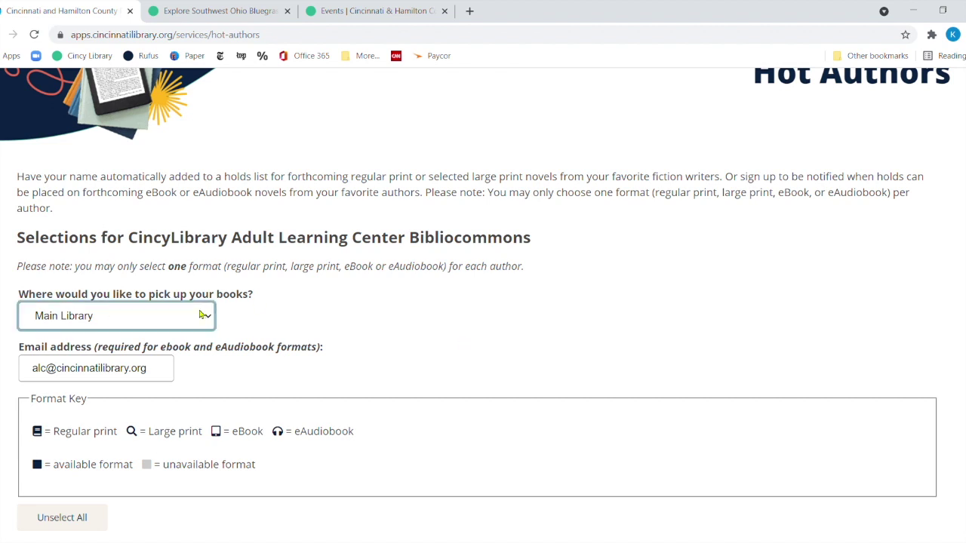
click(383, 349)
scroll(388, 340, down, 2)
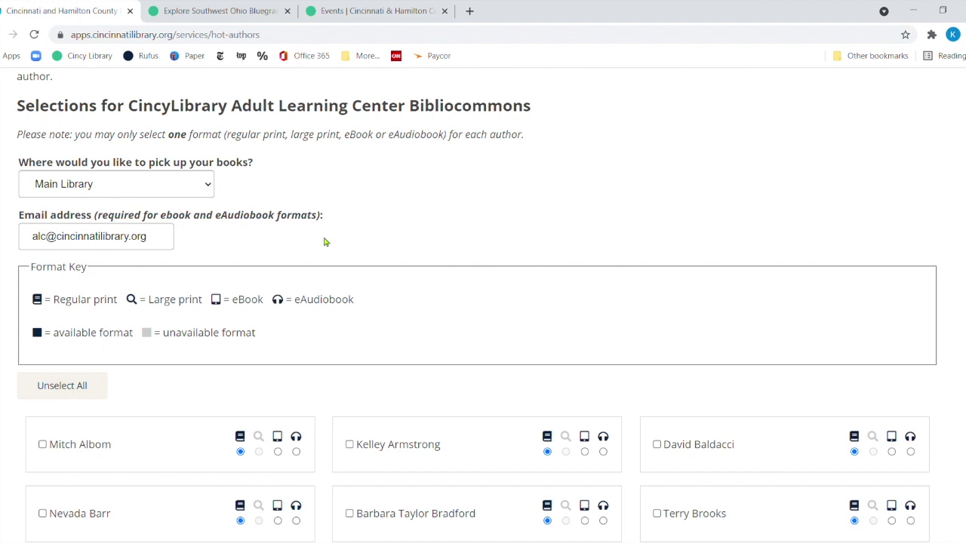
scroll(325, 243, down, 1)
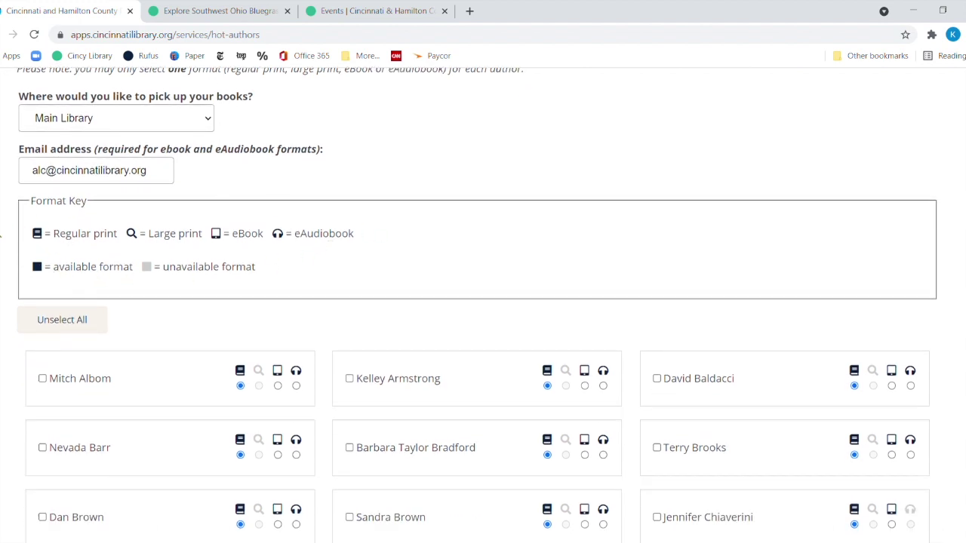
- Select Terry Brooks in the Hot Authors list and choose the eAudiobook format for that author
scroll(354, 271, down, 1)
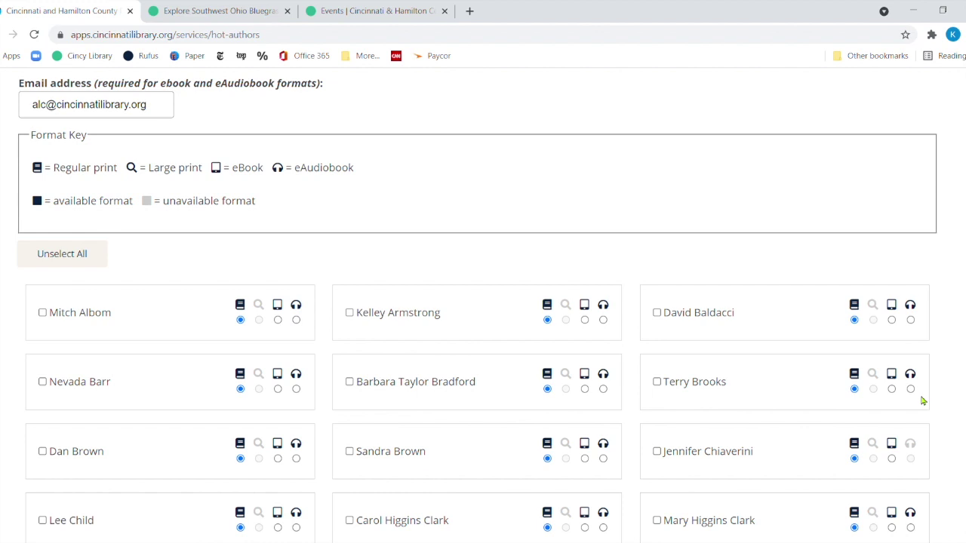
click(656, 385)
click(911, 390)
- Look through the remaining Hot Authors entries and their format options, including the submission option at the end of the form
scroll(176, 431, down, 1)
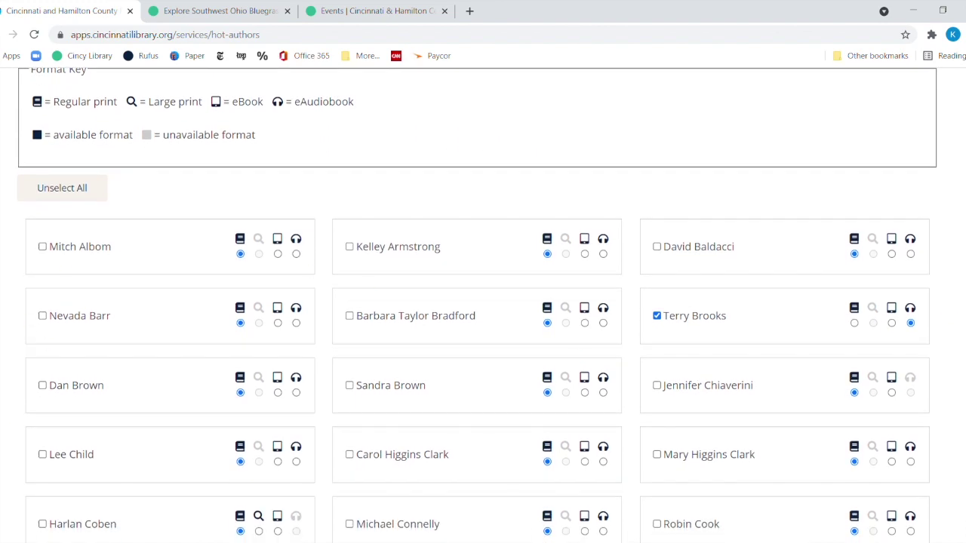
scroll(126, 339, down, 5)
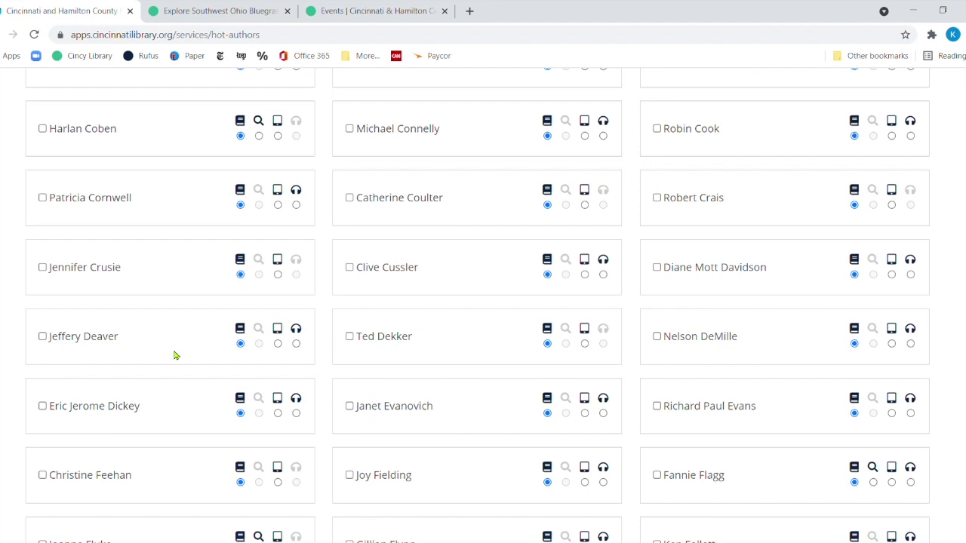
scroll(174, 356, down, 7)
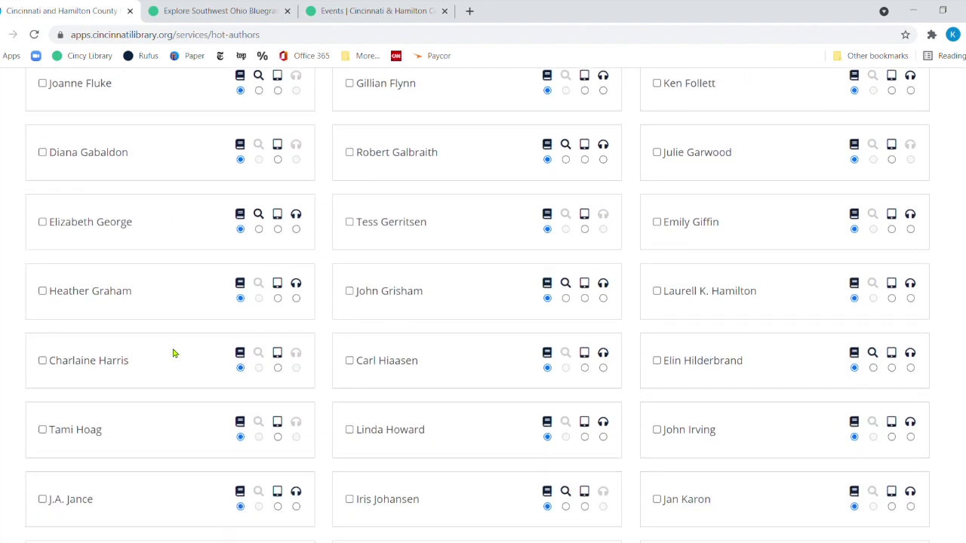
scroll(173, 353, down, 3)
scroll(173, 353, down, 7)
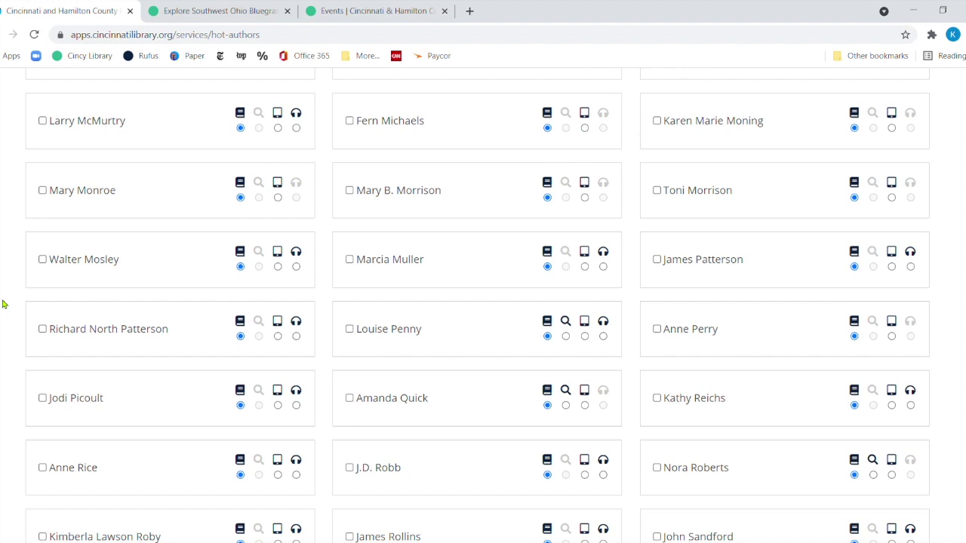
scroll(2, 304, down, 4)
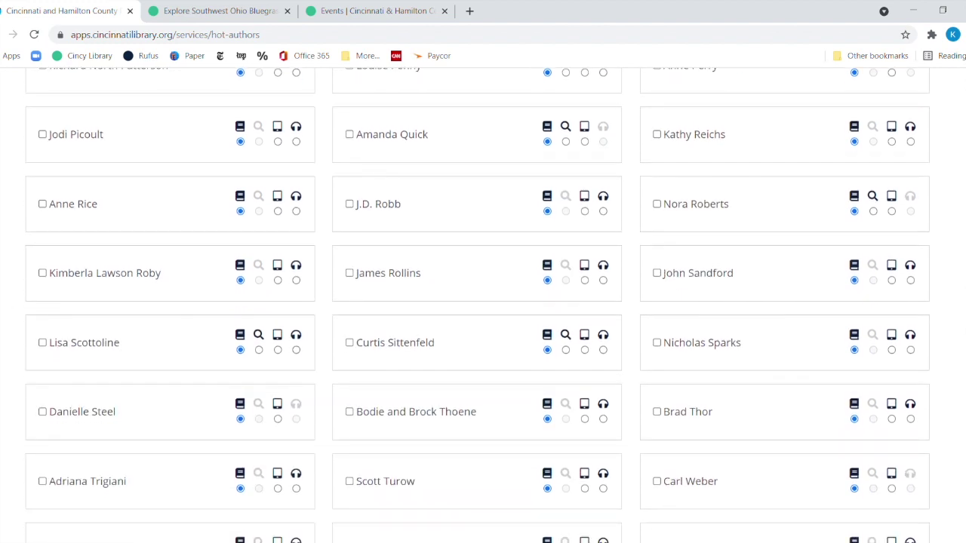
scroll(12, 321, down, 3)
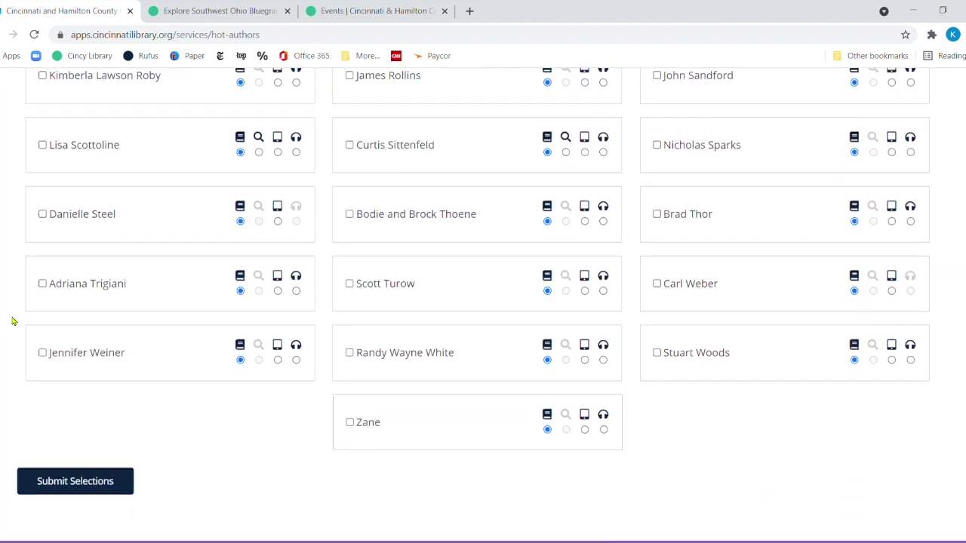
scroll(12, 321, up, 7)
scroll(12, 318, up, 3)
scroll(12, 317, up, 3)
scroll(12, 317, up, 2)
scroll(17, 317, down, 1)
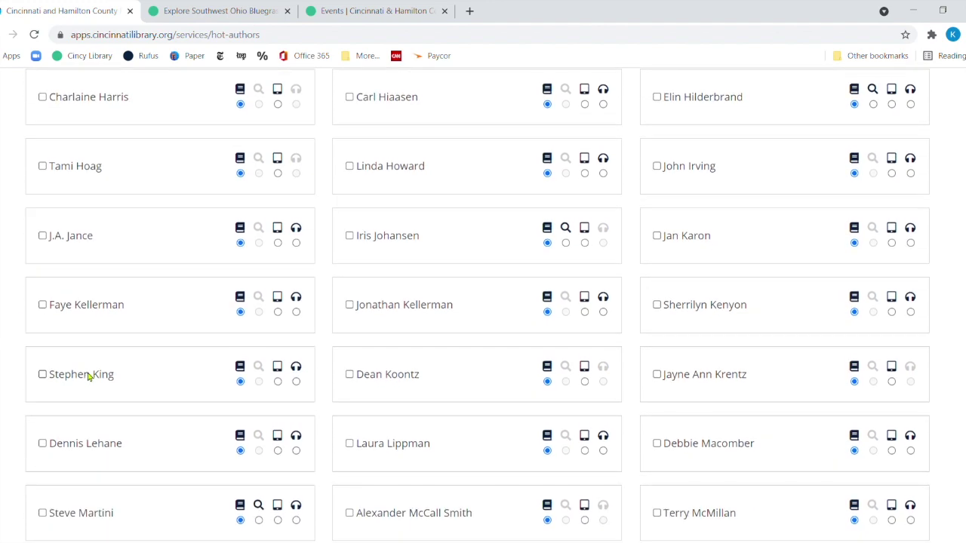
scroll(3, 215, up, 3)
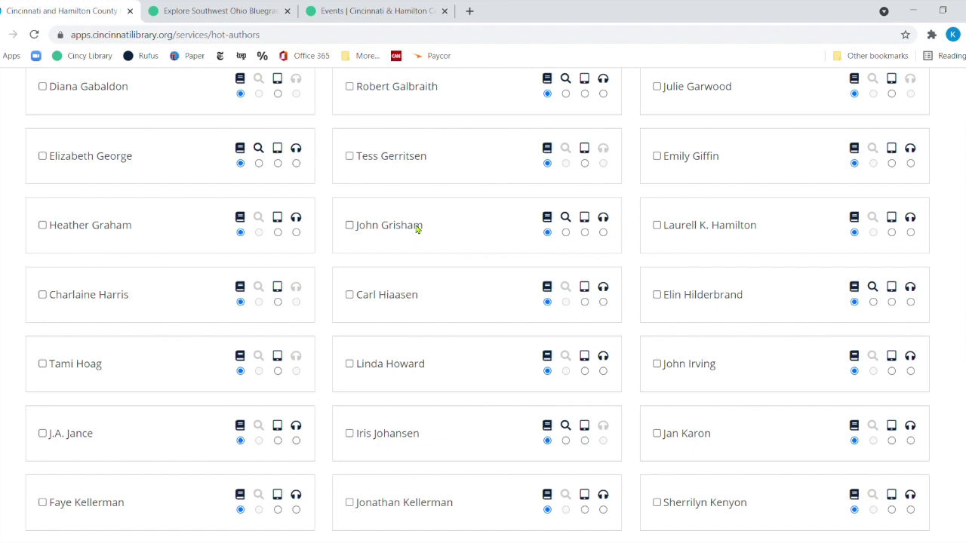
- Leave the Hot Authors form and open the Book Club Resources page from the Books and Media services
scroll(418, 228, up, 12)
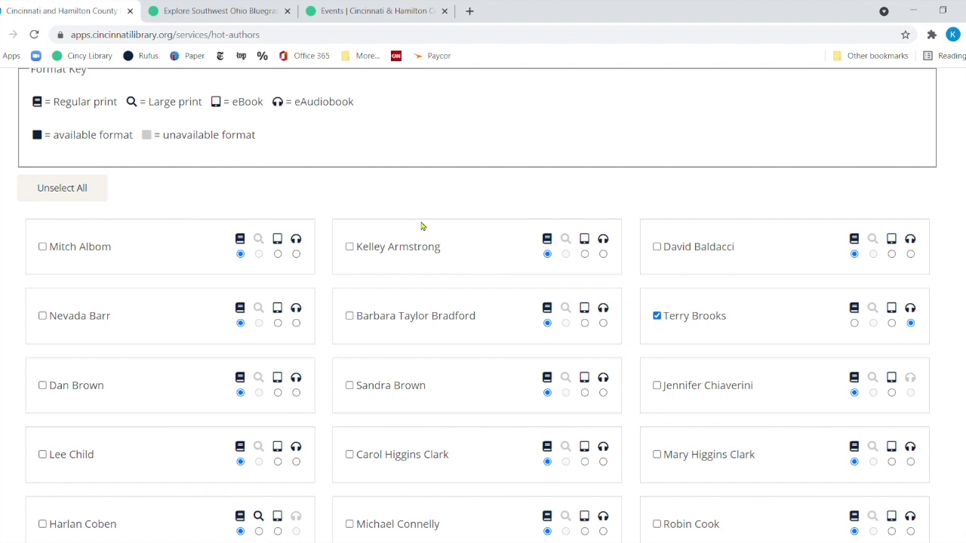
scroll(421, 225, up, 4)
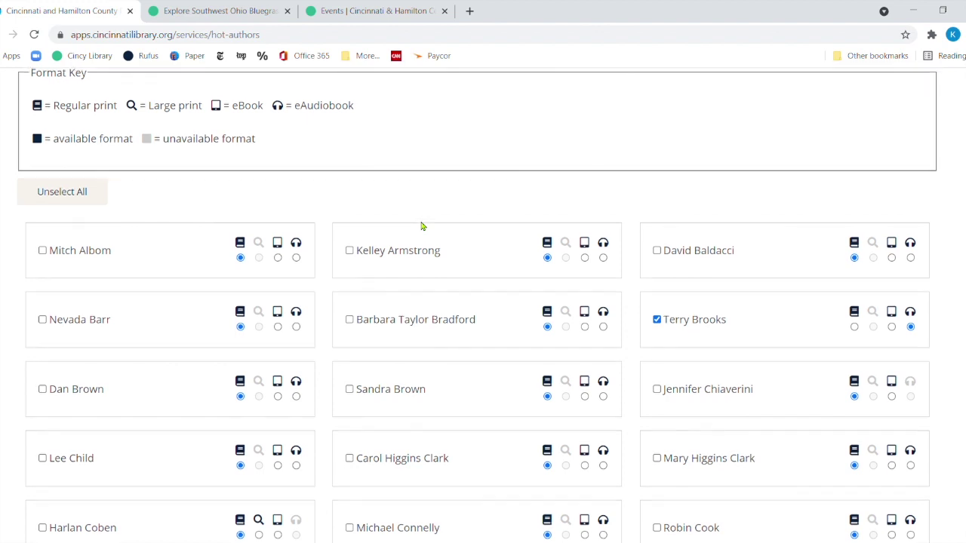
scroll(421, 224, up, 2)
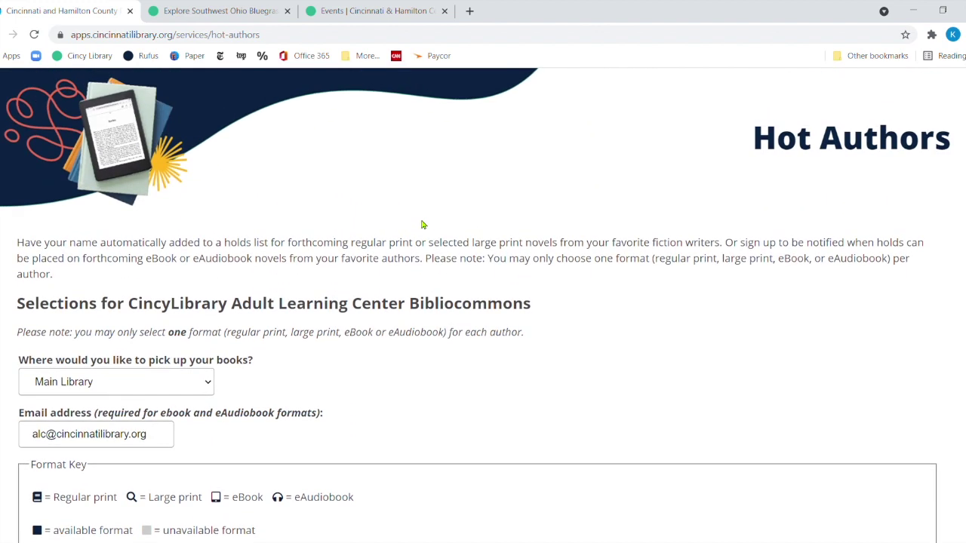
scroll(422, 224, up, 2)
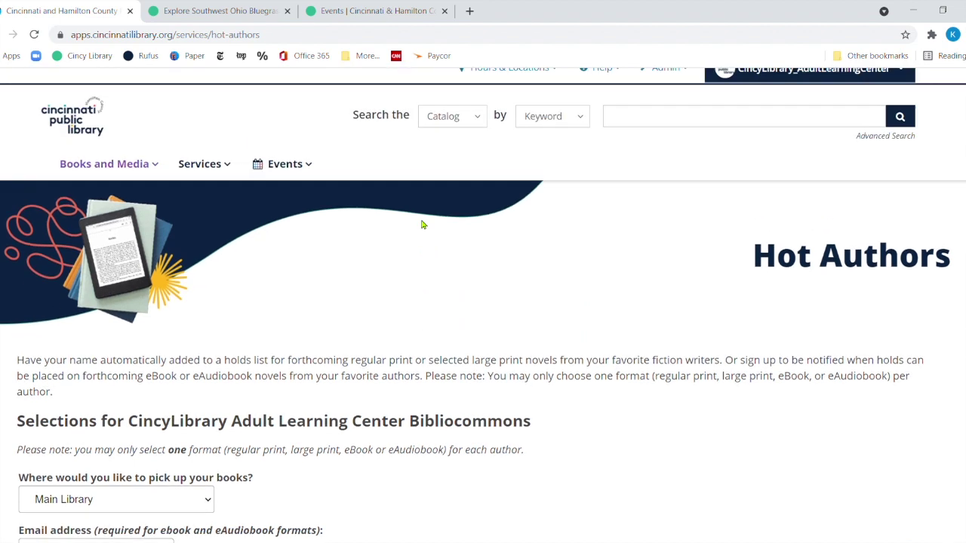
click(137, 179)
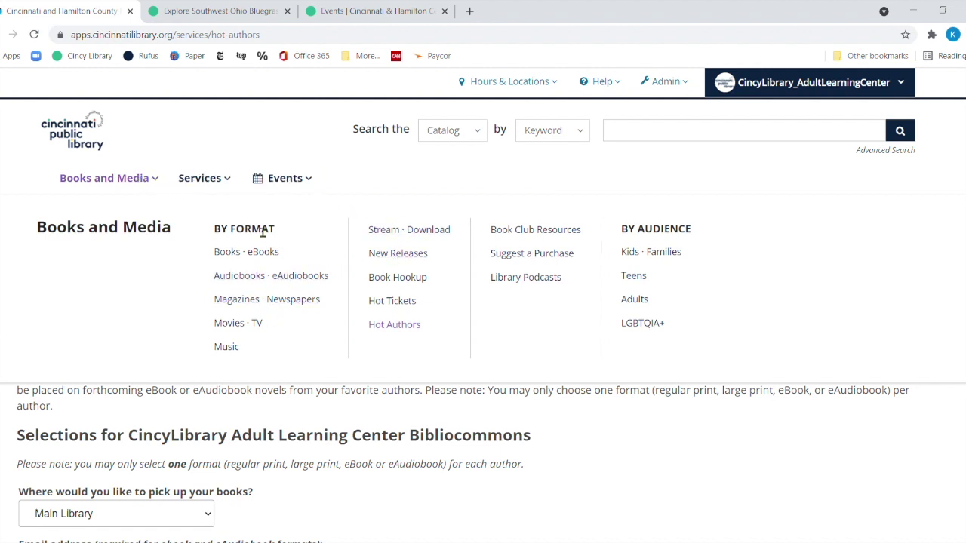
click(215, 179)
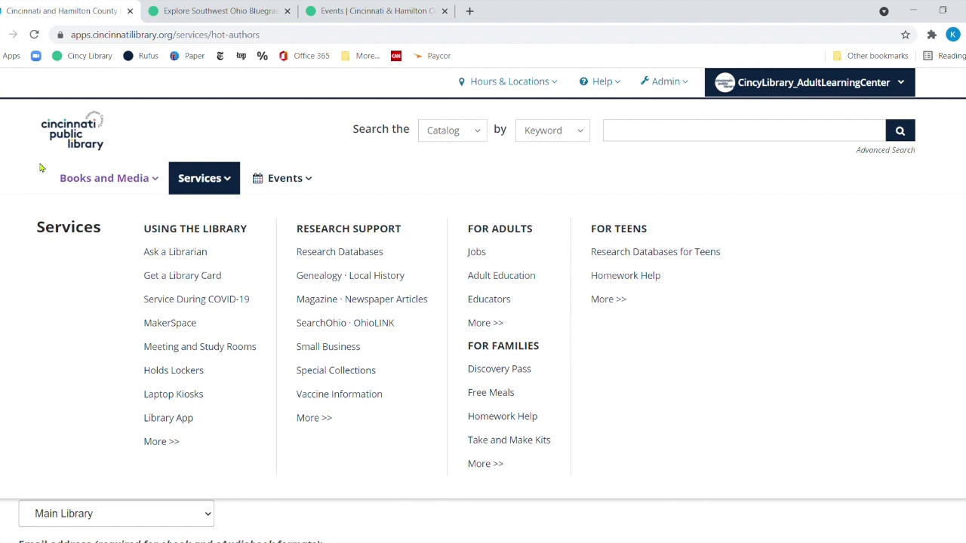
click(115, 185)
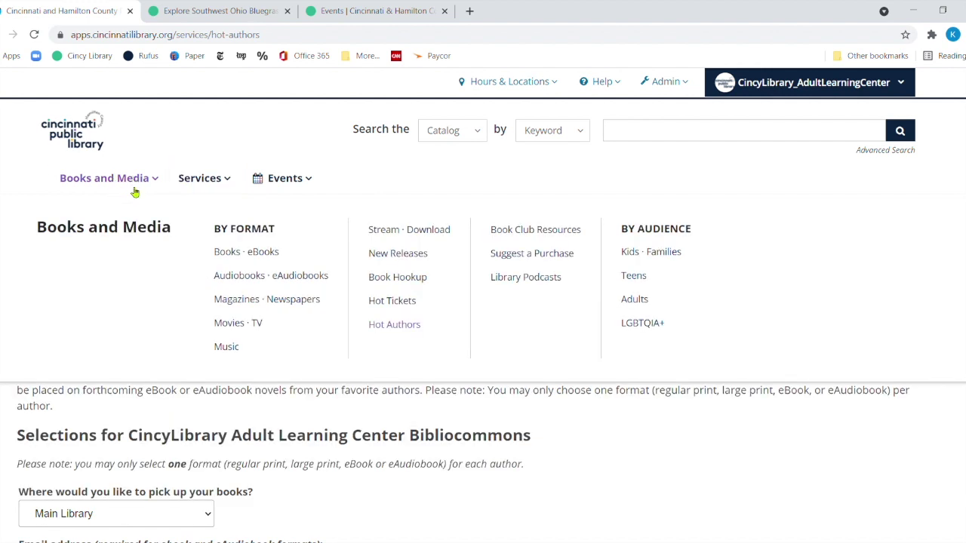
click(554, 237)
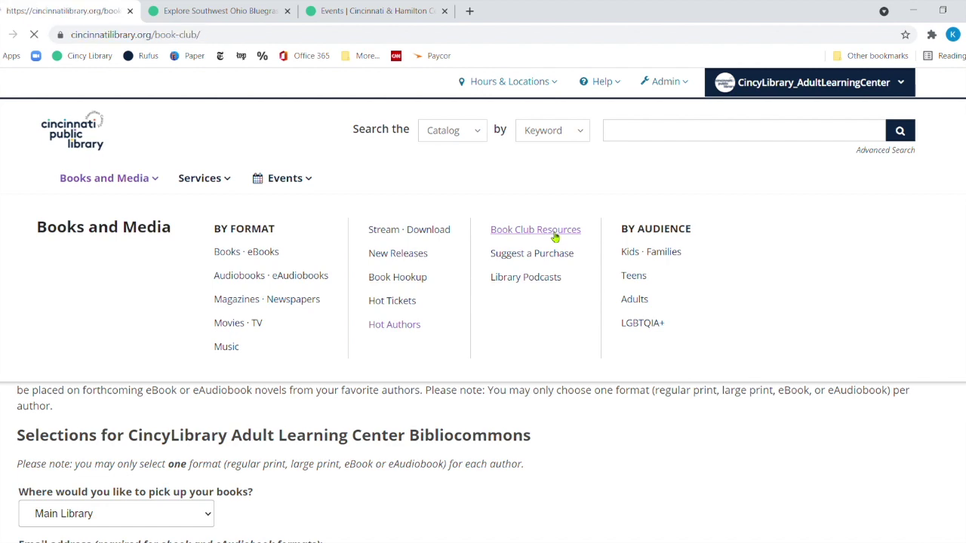
- Examine the Book Club Resources page's Book Club Card details, online book club meetings and staff picks
scroll(71, 283, down, 2)
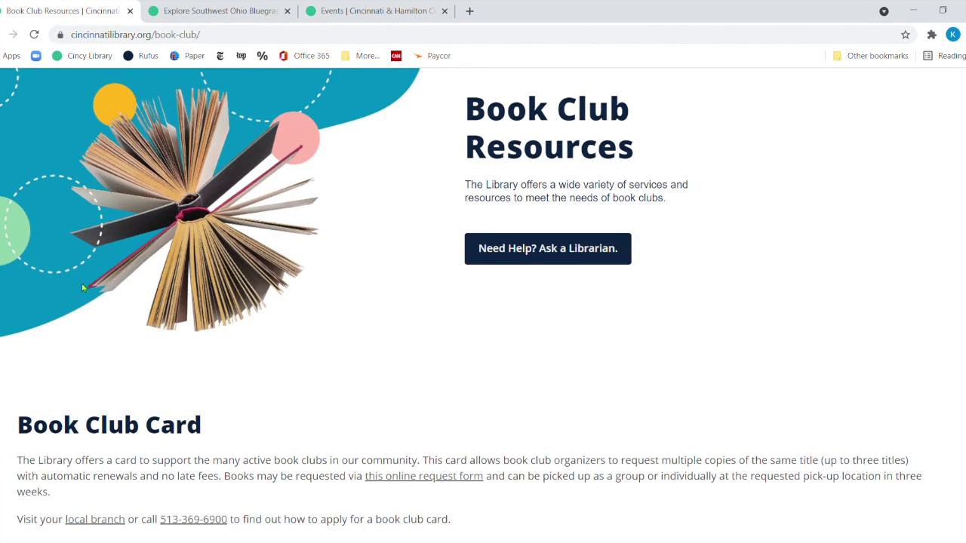
scroll(83, 298, down, 3)
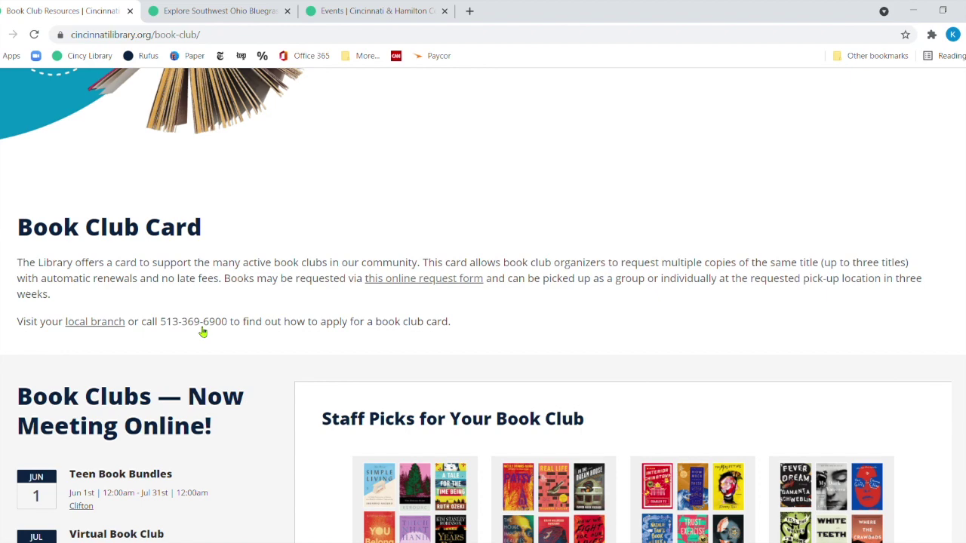
scroll(245, 308, down, 2)
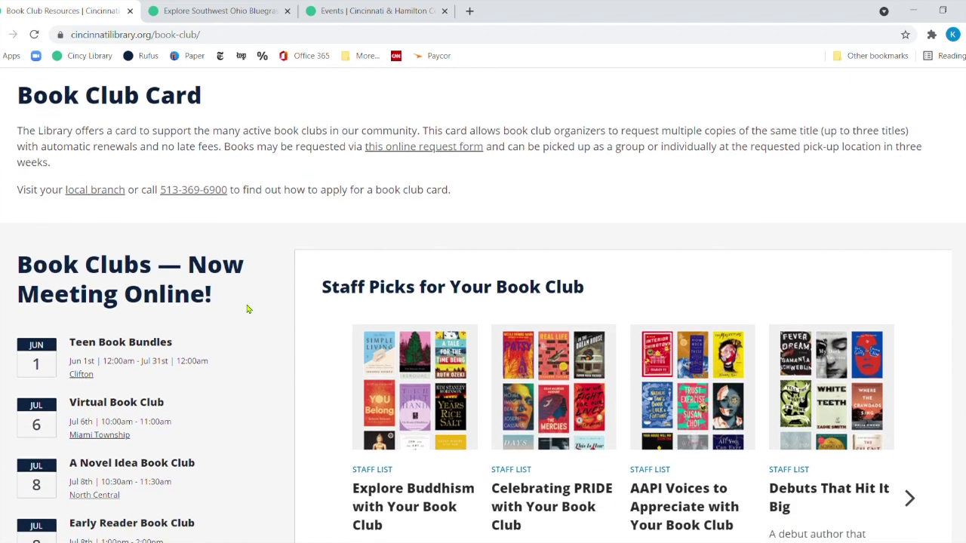
scroll(249, 309, down, 3)
scroll(60, 321, up, 2)
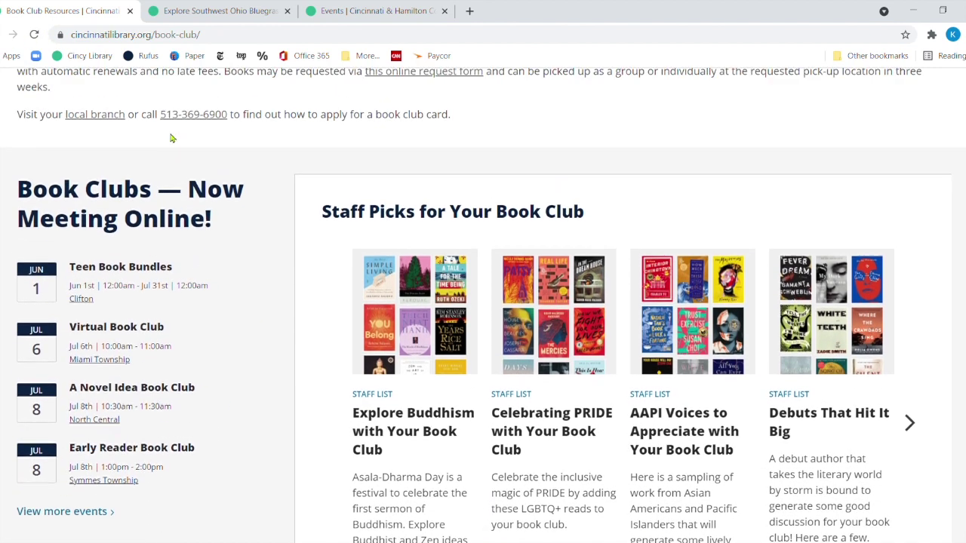
scroll(185, 418, down, 2)
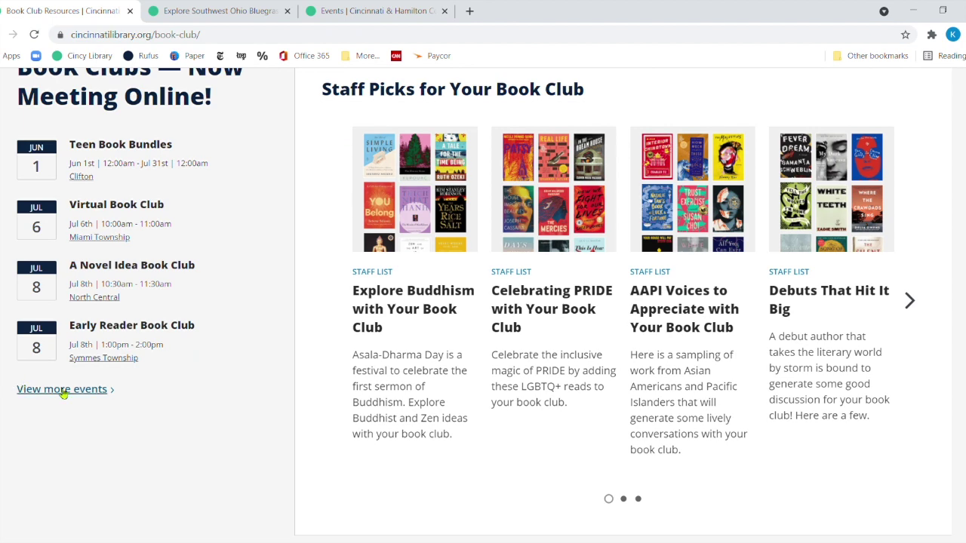
scroll(928, 299, up, 1)
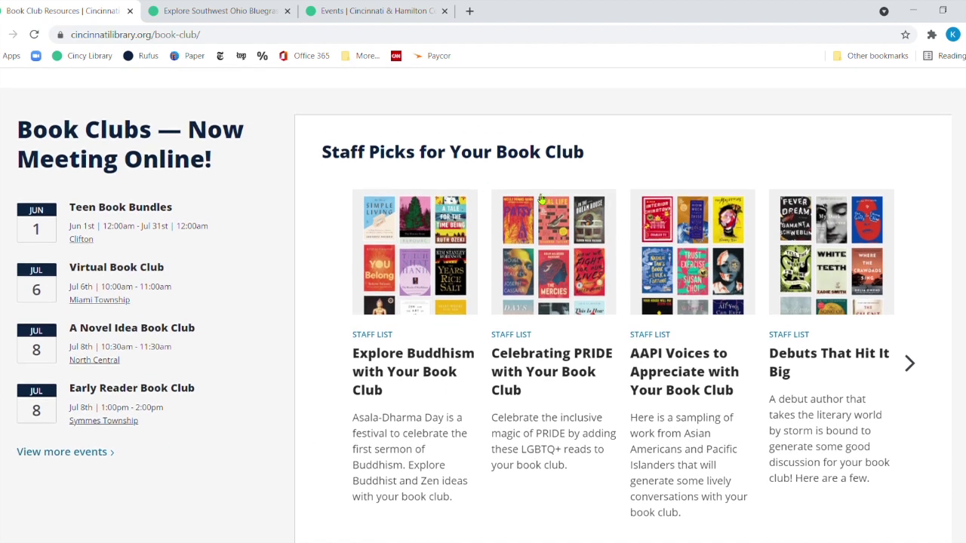